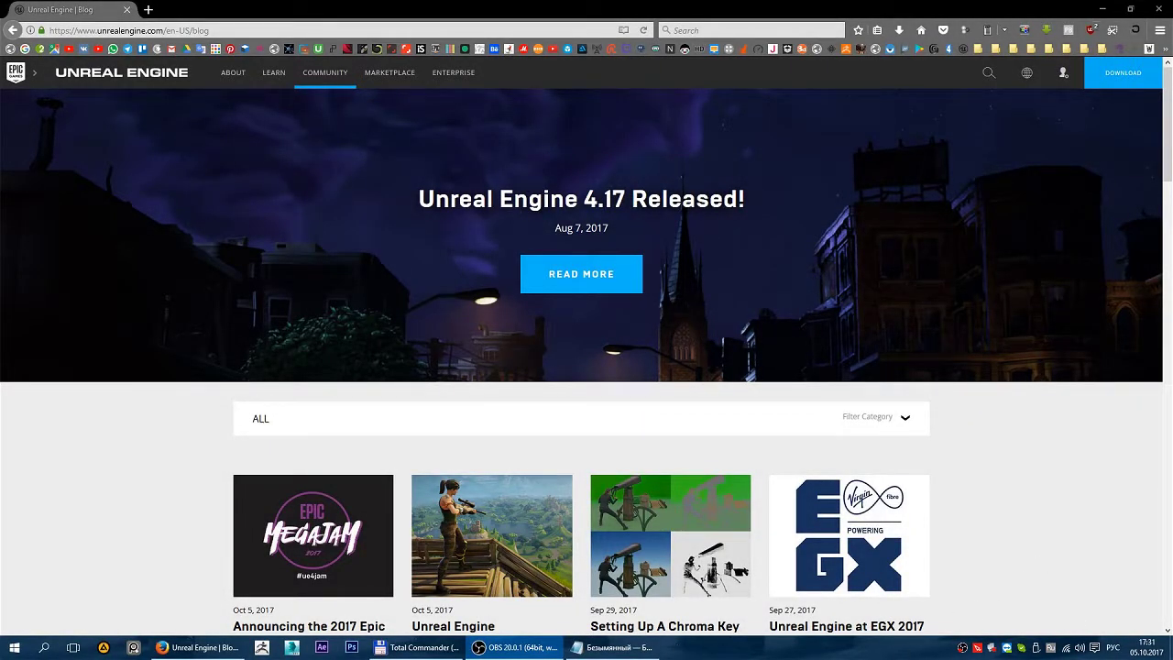
Step: Copy the website address from the Notepad notes and return to the browser
click(642, 652)
click(251, 230)
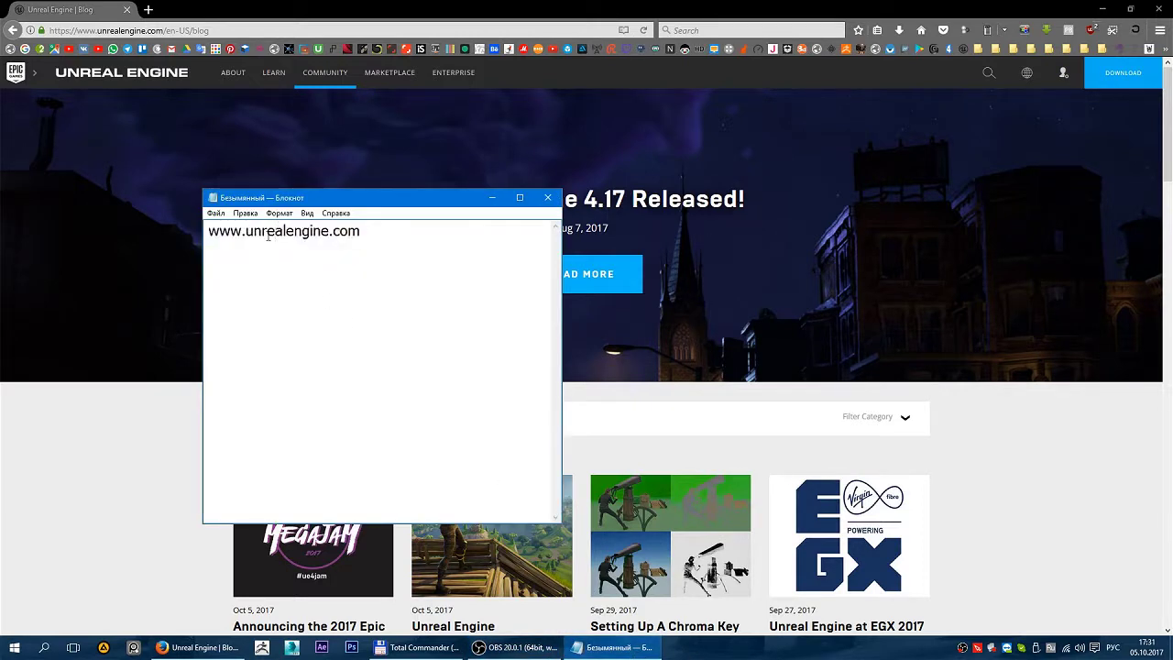
key(End)
key(ctrl+a)
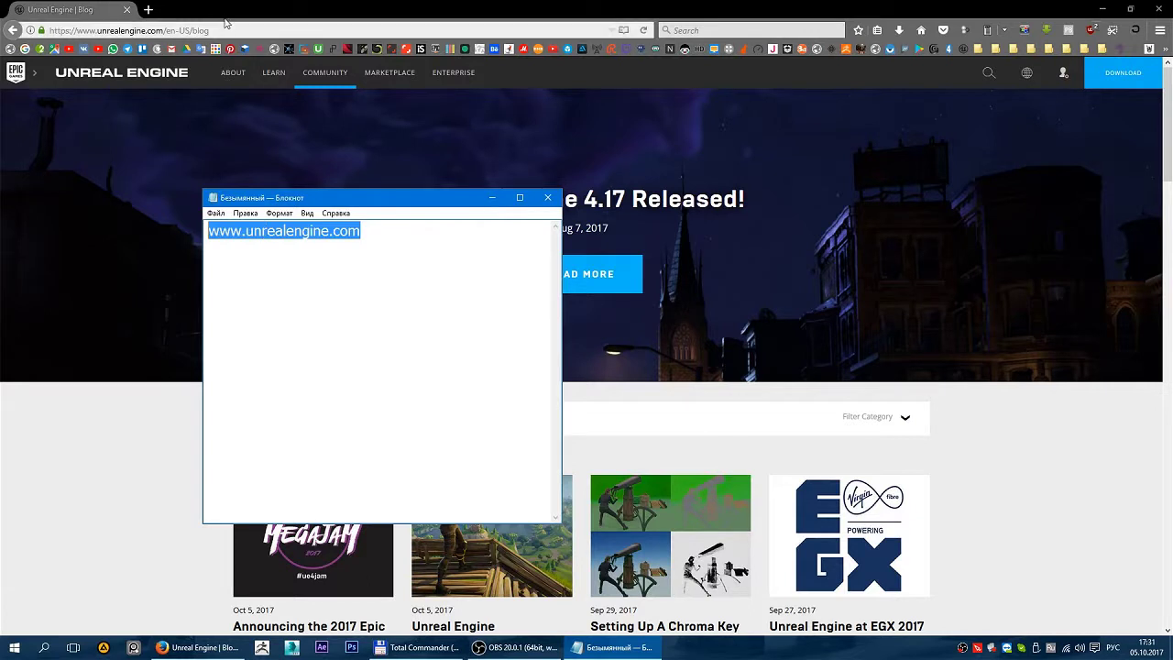
click(229, 14)
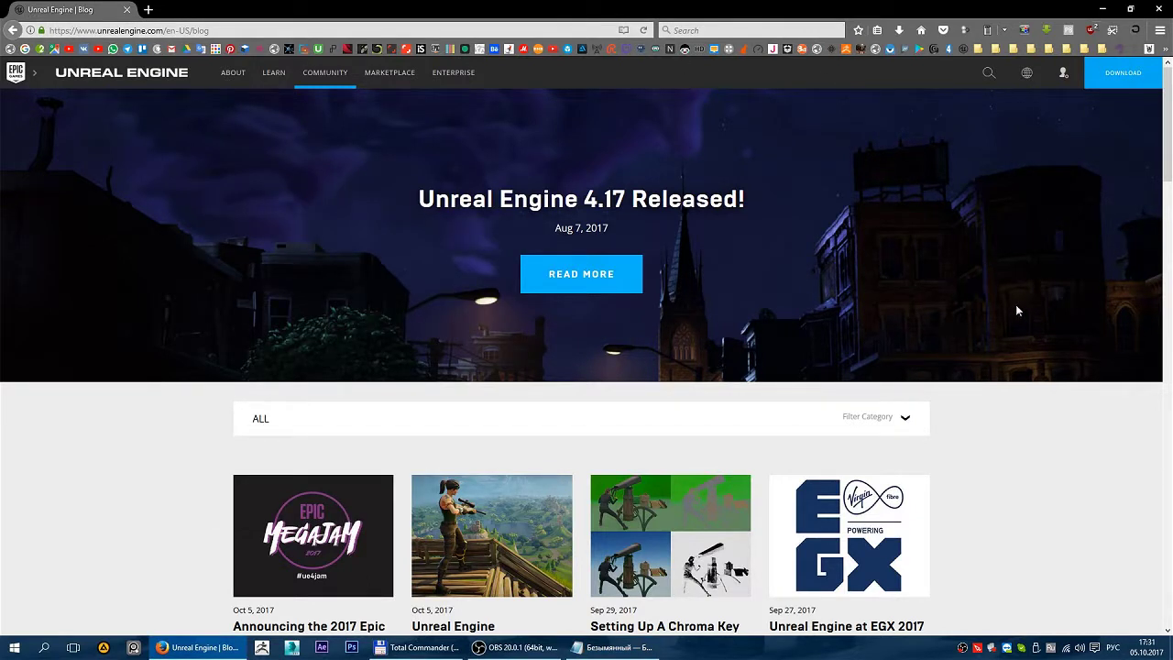
Step: Open the Epic Games sign-in page and select the pre-filled email and password
click(1063, 72)
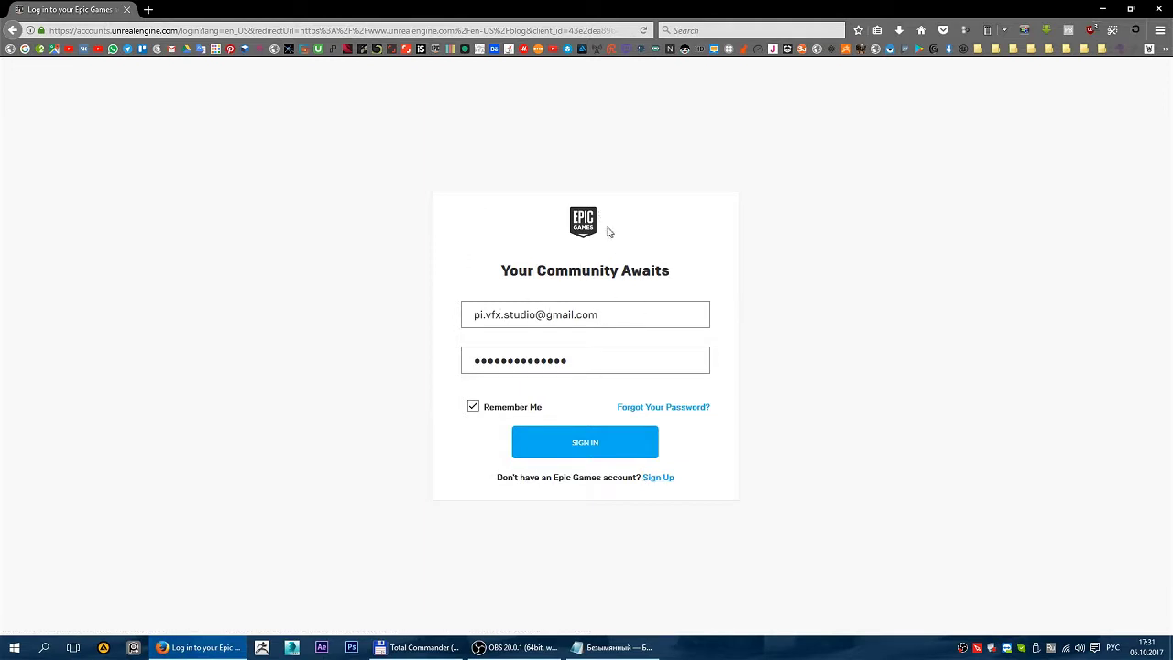
drag(601, 314, 473, 314)
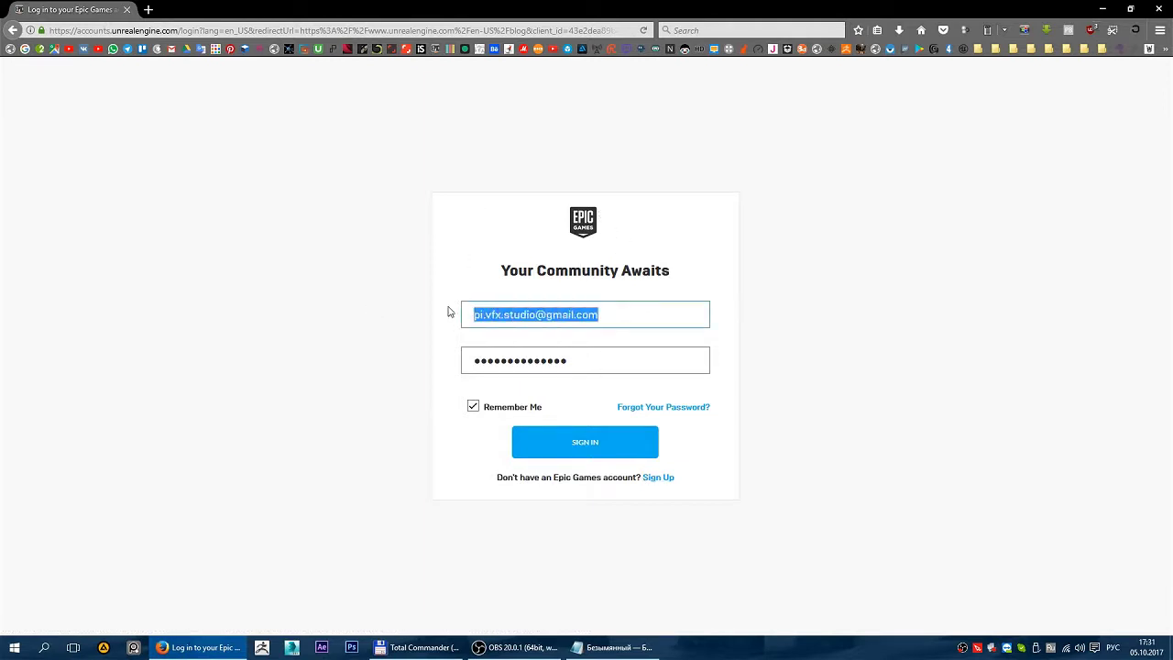
drag(592, 360, 451, 360)
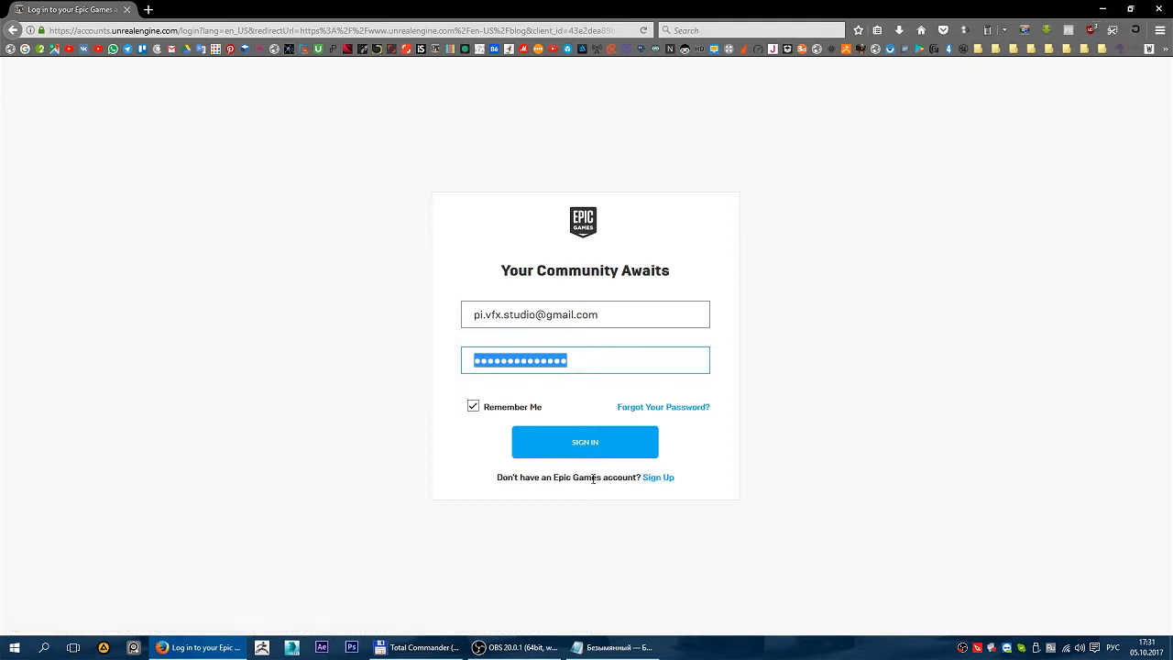
Step: Switch to Epic account creation and enter the first name and last name 'Popov'
click(661, 479)
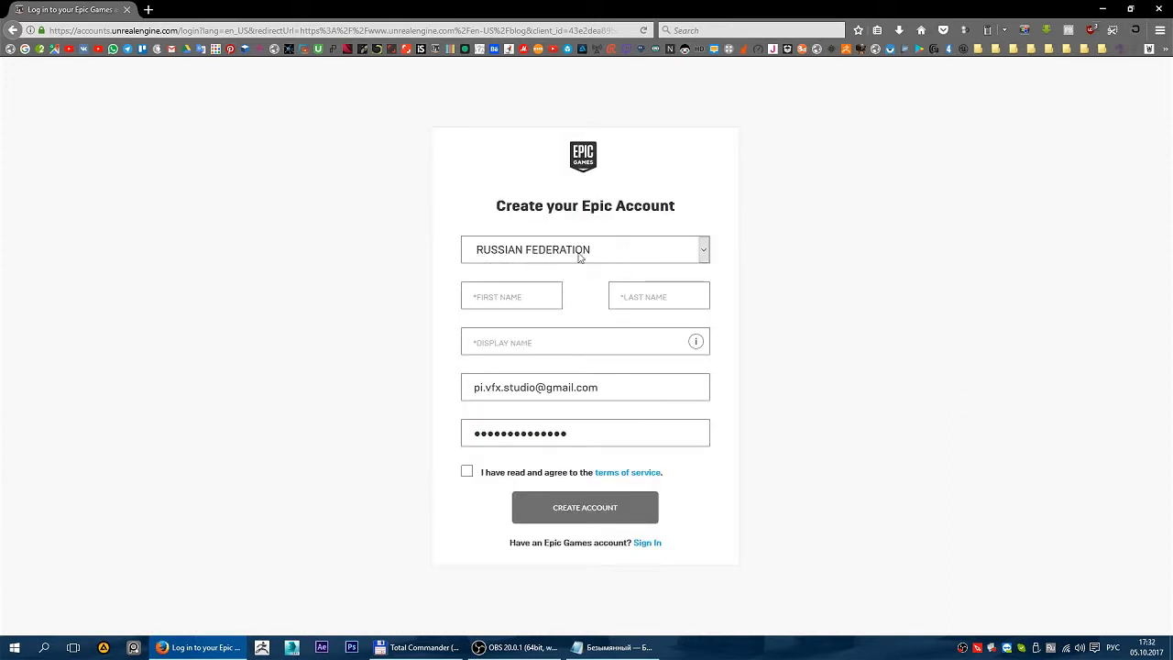
click(535, 290)
key(Pause)
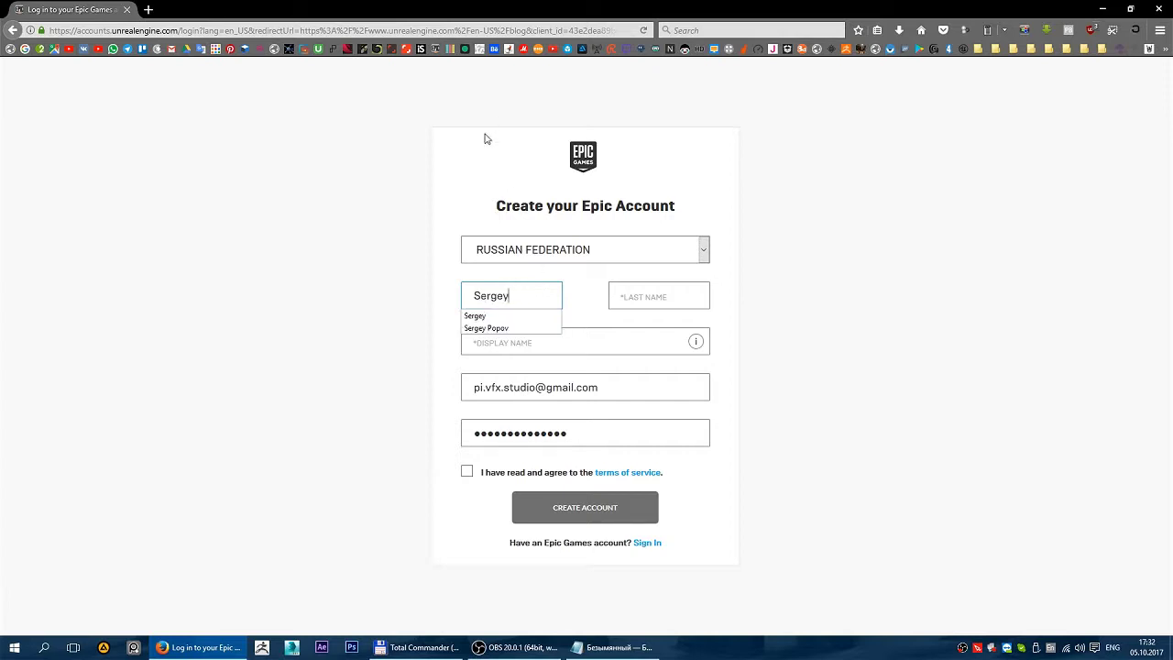
click(686, 299)
click(490, 347)
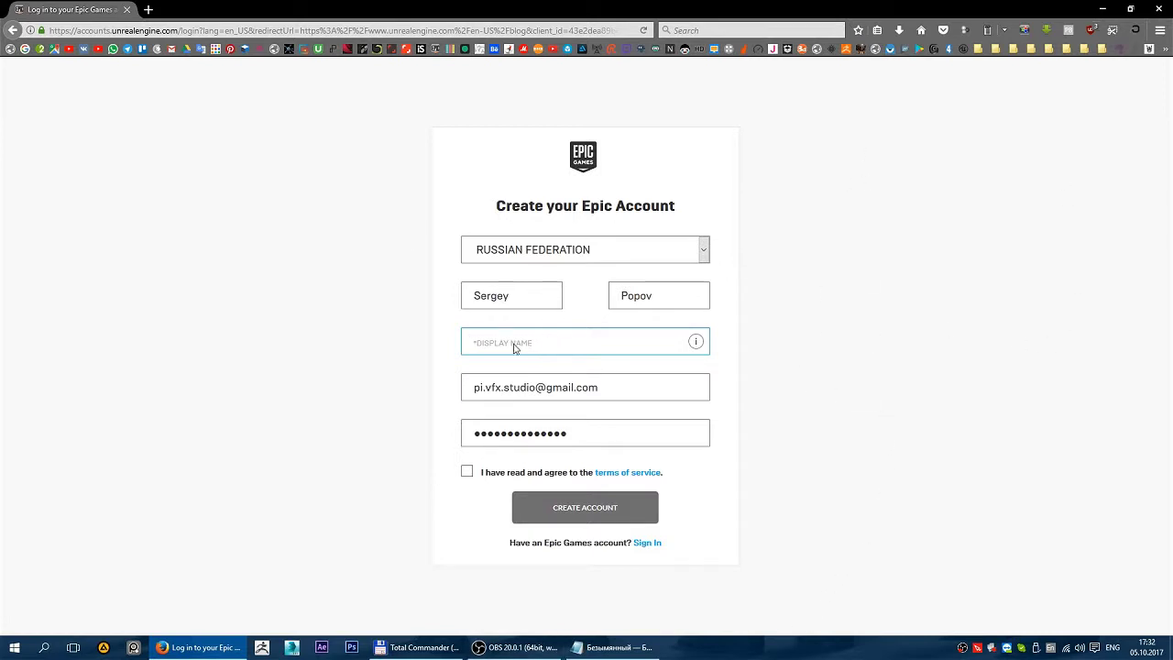
text(Sergey3D)
click(360, 404)
click(487, 390)
key(ctrl+a)
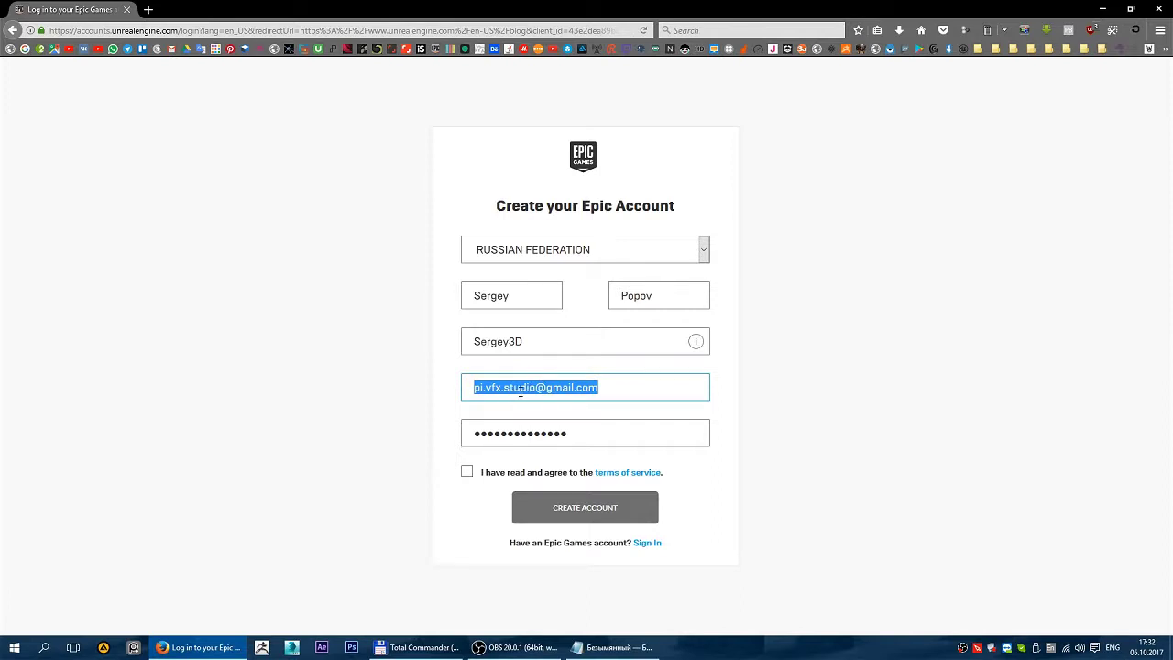
key(Tab)
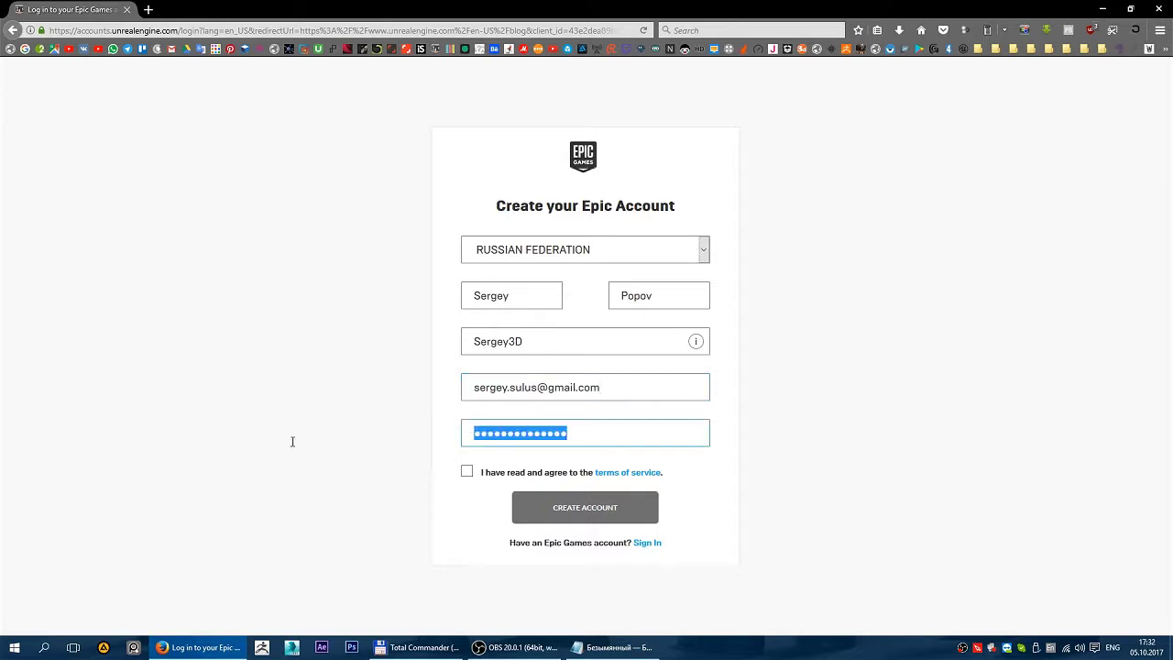
click(619, 647)
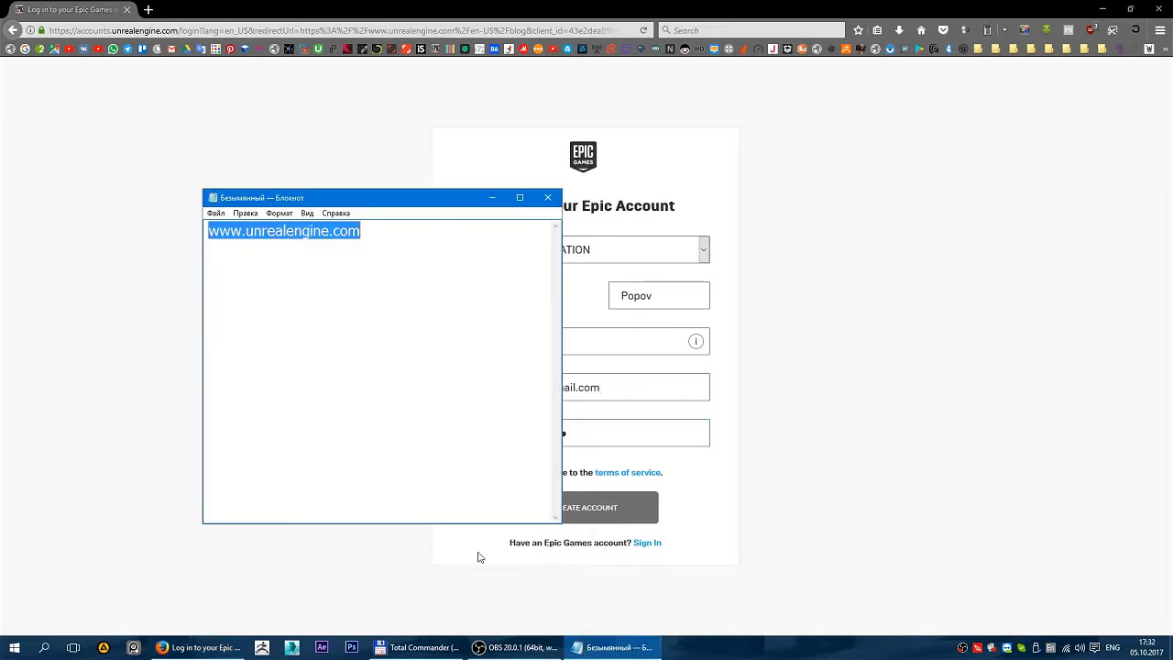
click(394, 246)
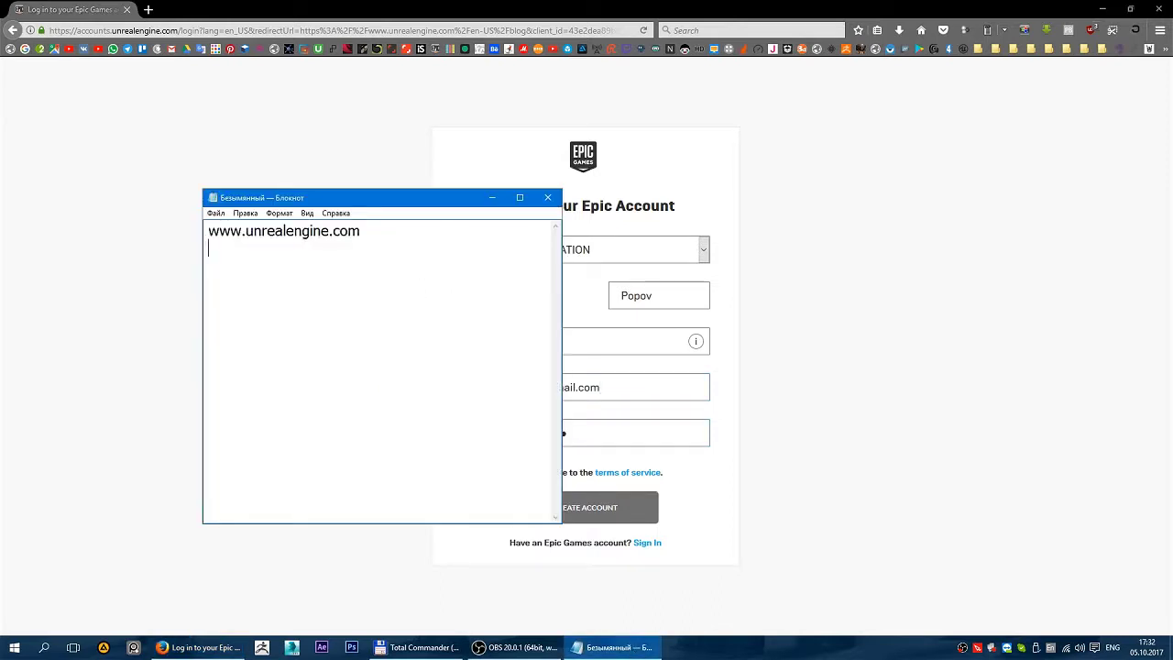
key(Return)
key(BackSpace)
key(BackSpace)
key(BackSpace)
key(BackSpace)
drag(239, 266, 264, 266)
click(425, 273)
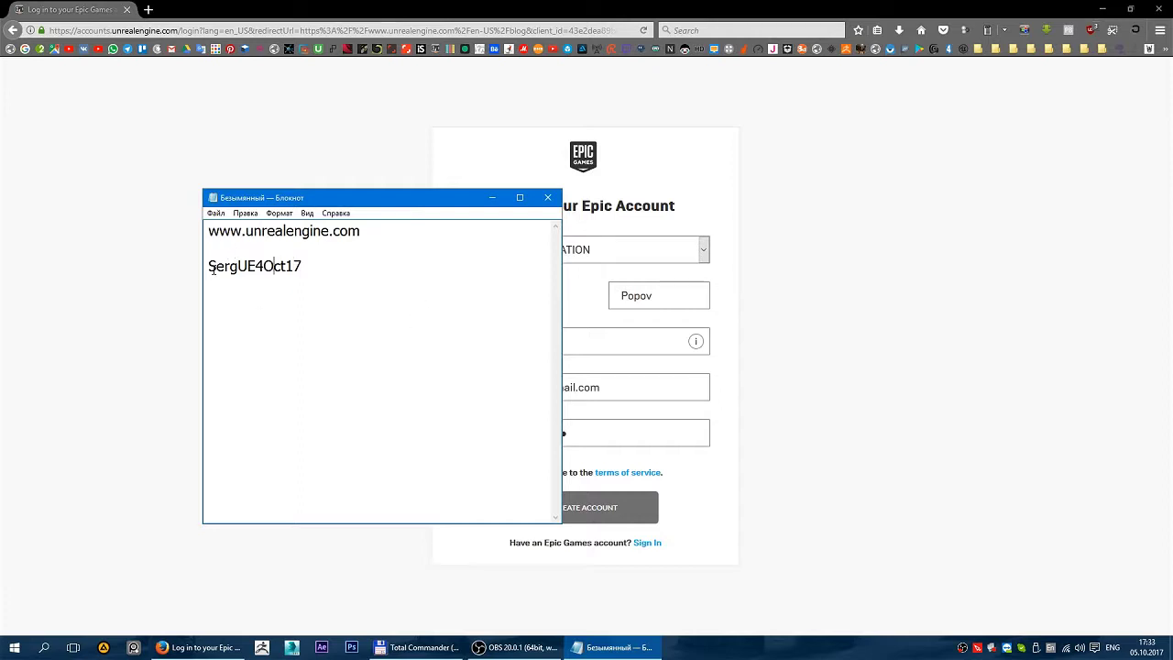
drag(209, 265, 306, 266)
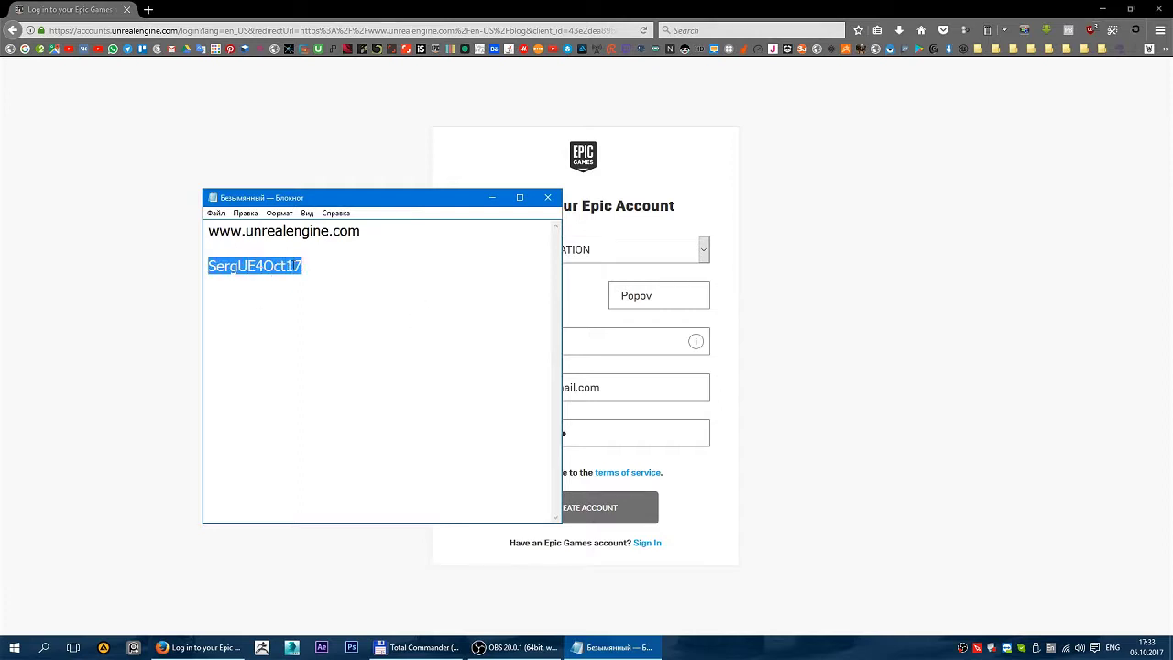
click(311, 266)
drag(306, 266, 211, 268)
click(311, 266)
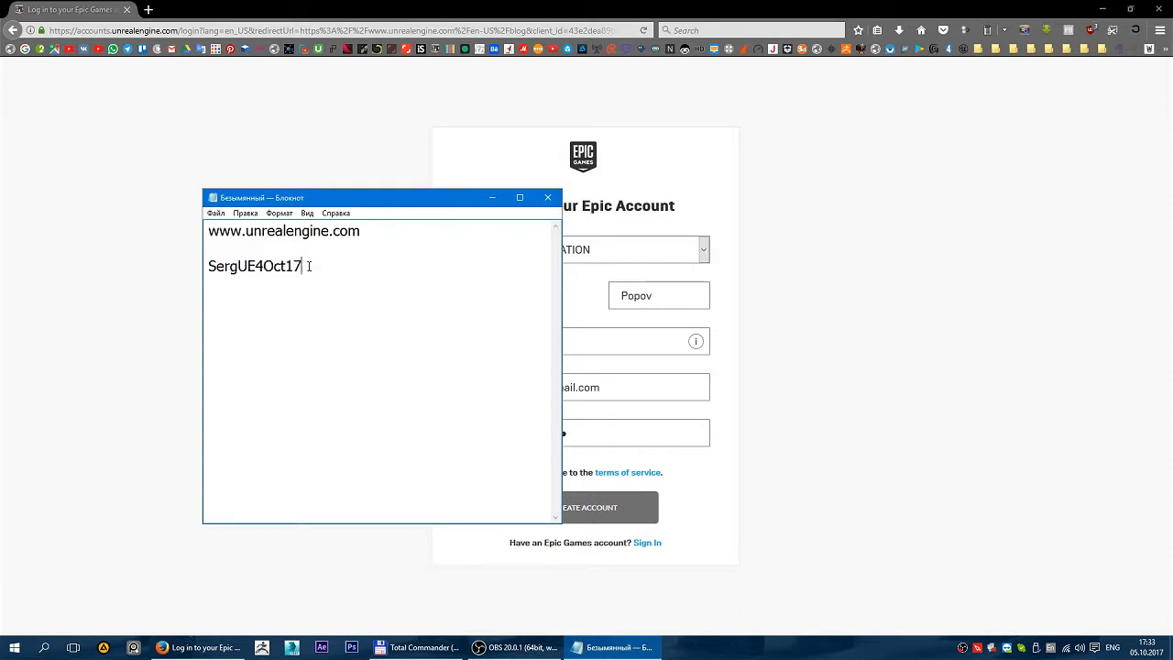
drag(311, 266, 210, 266)
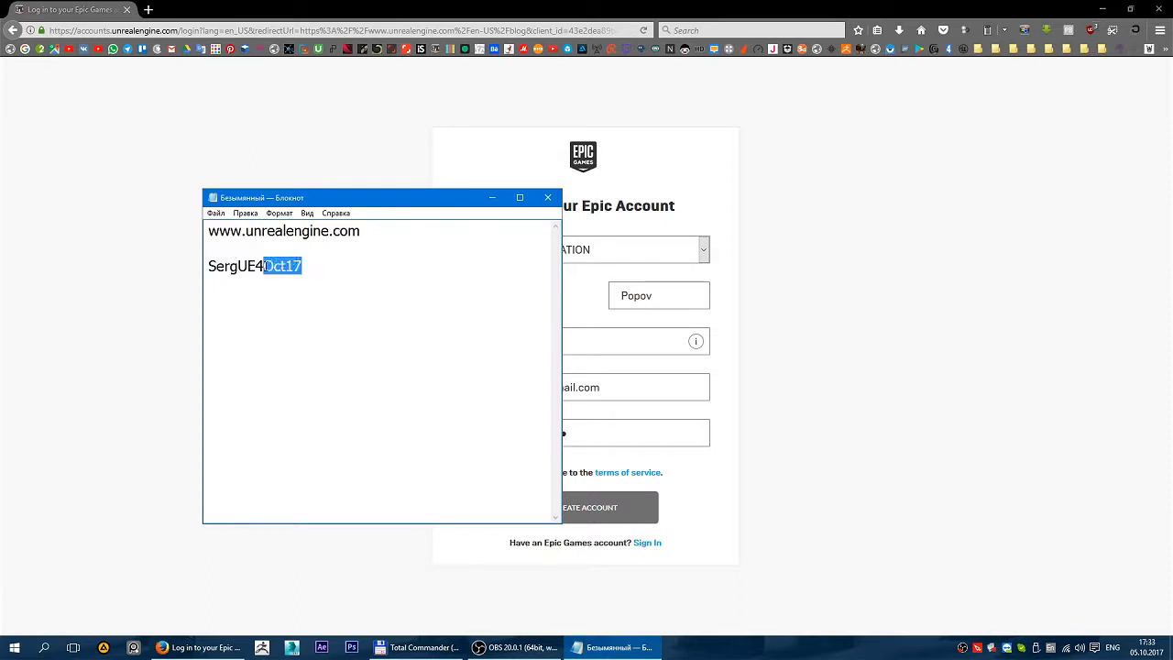
drag(313, 265, 209, 266)
click(315, 273)
drag(308, 266, 214, 265)
click(322, 267)
click(633, 335)
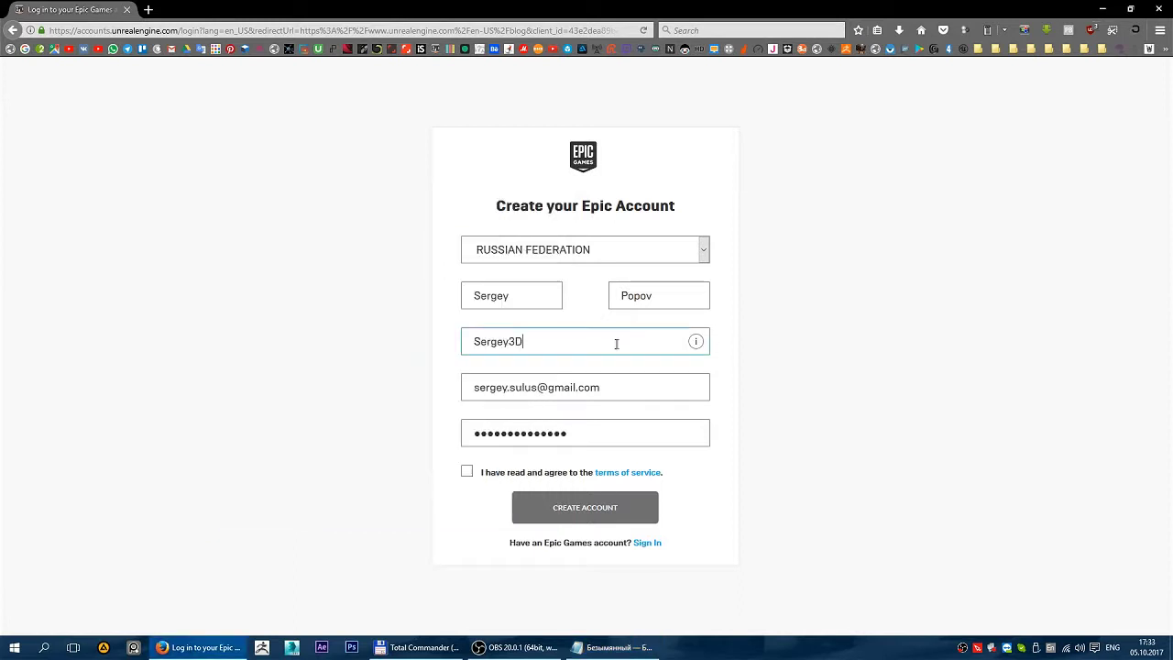
drag(604, 436, 434, 427)
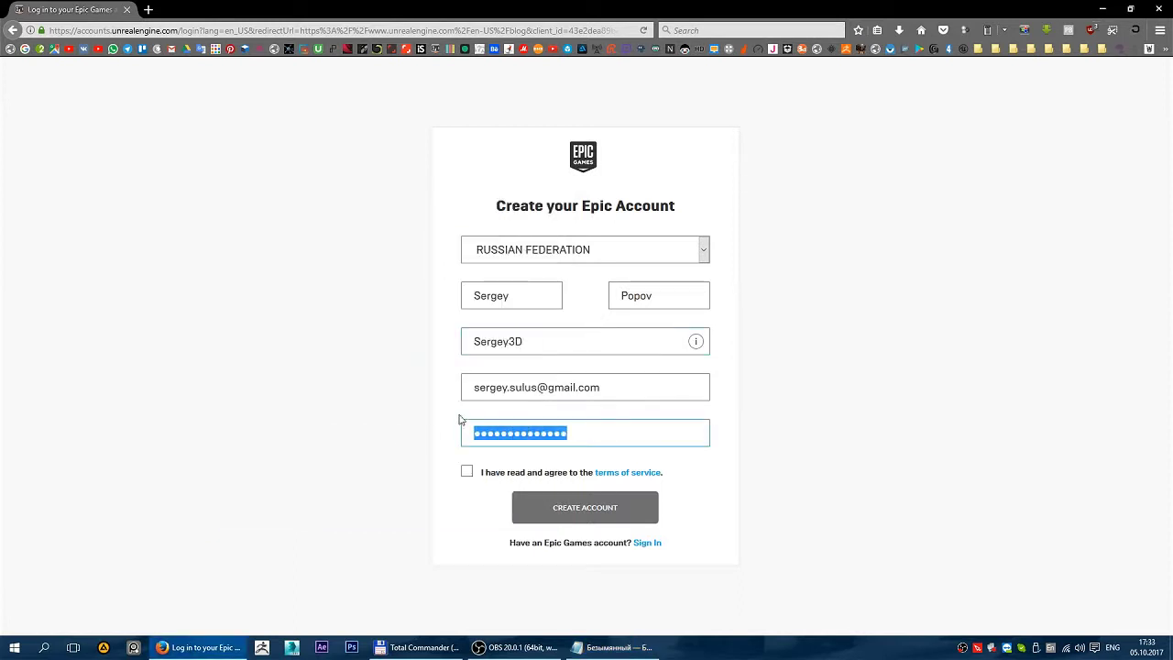
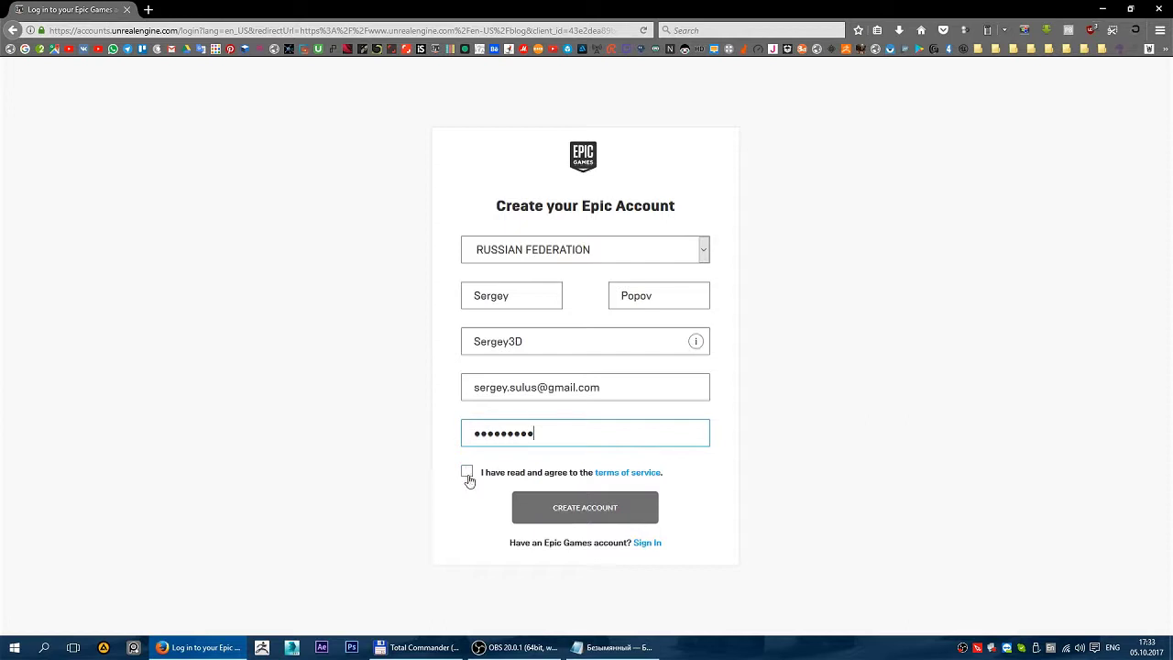
click(466, 473)
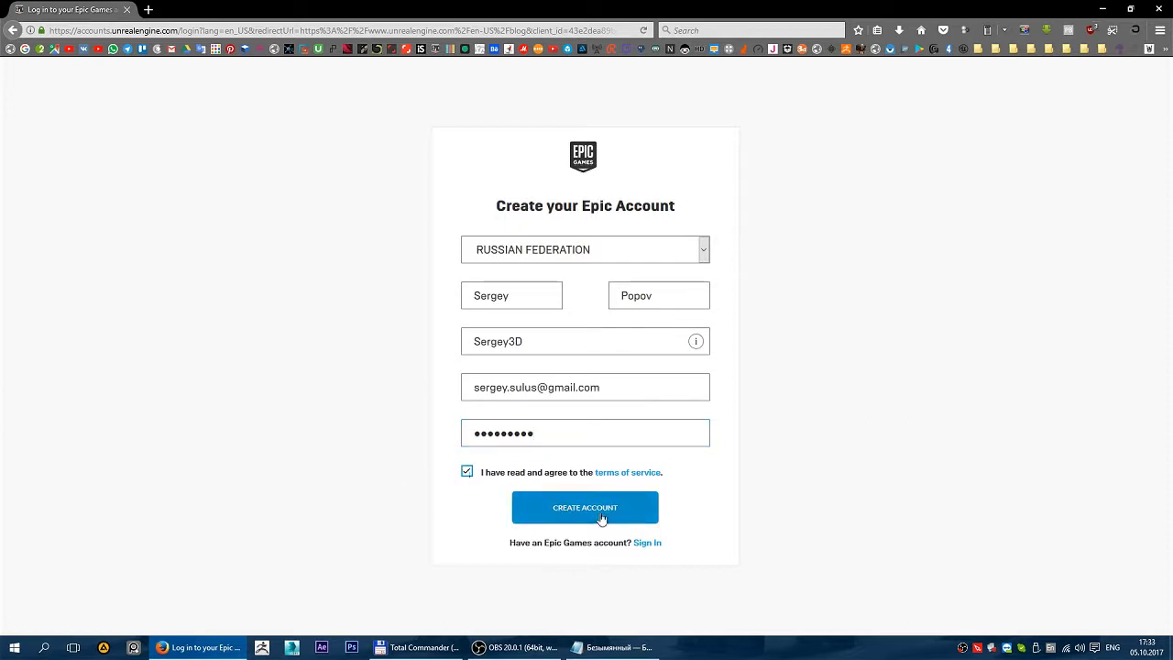
click(603, 519)
click(180, 143)
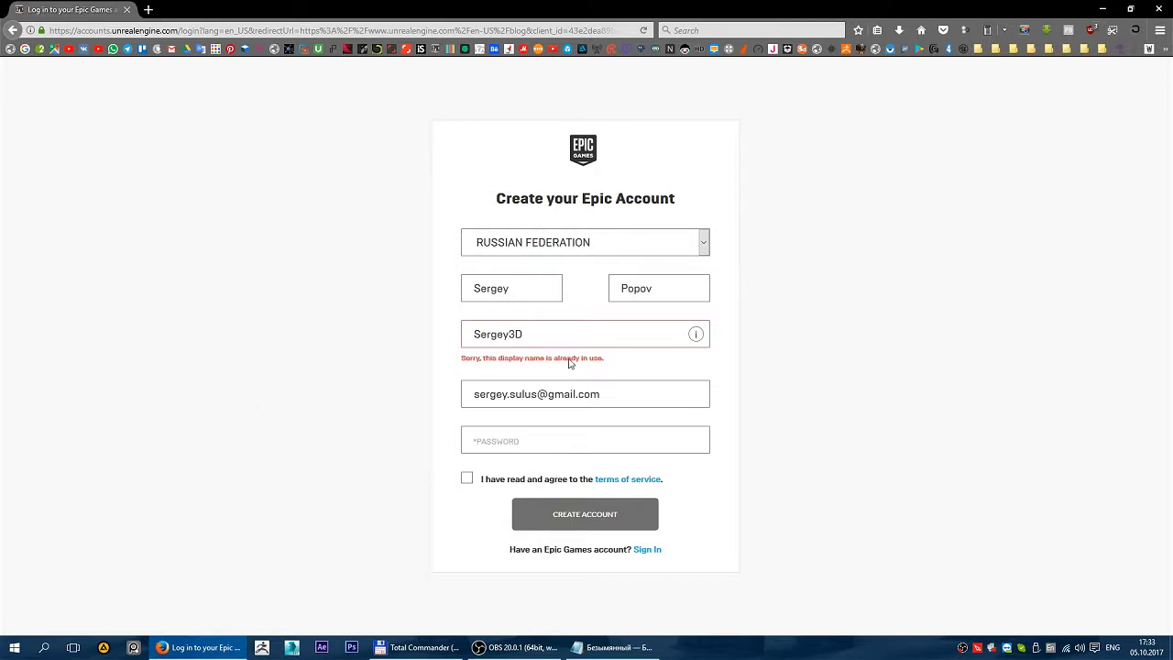
Step: Change the taken display name's ending to 'UE', re-enter the password and resubmit
click(546, 332)
click(541, 334)
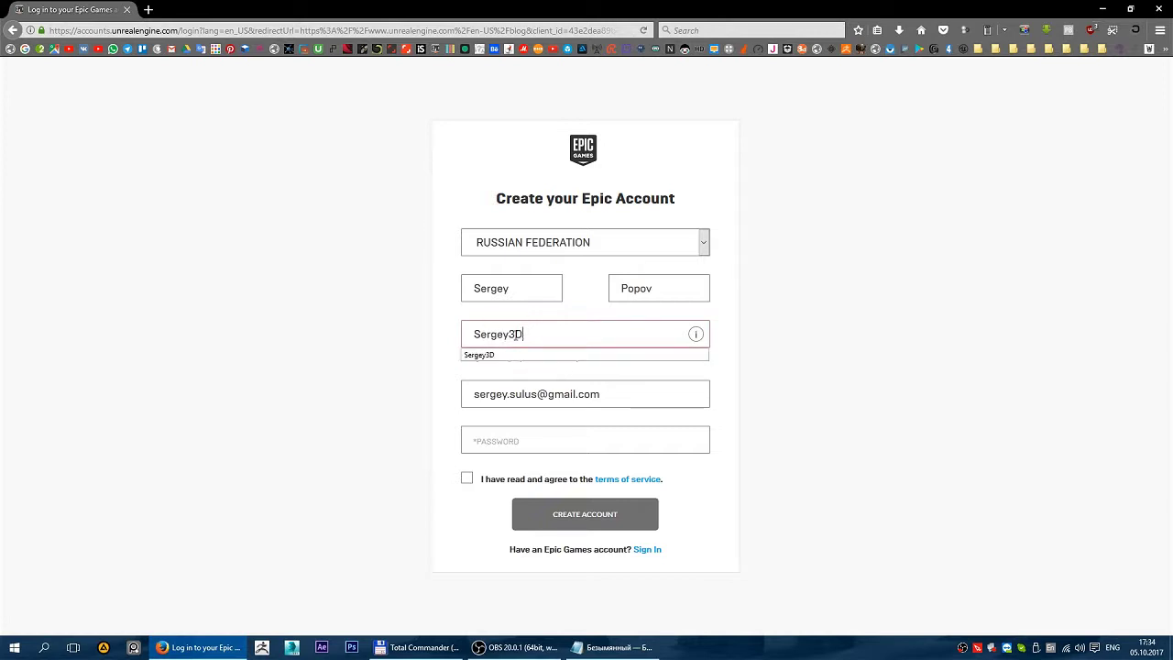
drag(509, 333, 534, 335)
text(UE4)
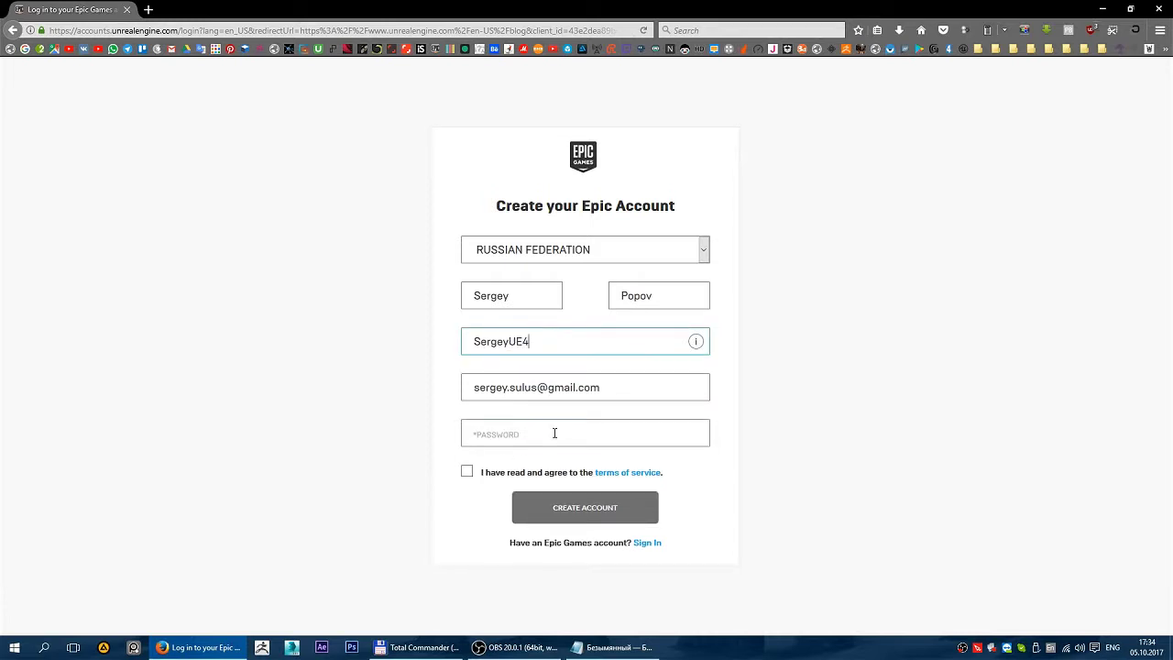
click(553, 428)
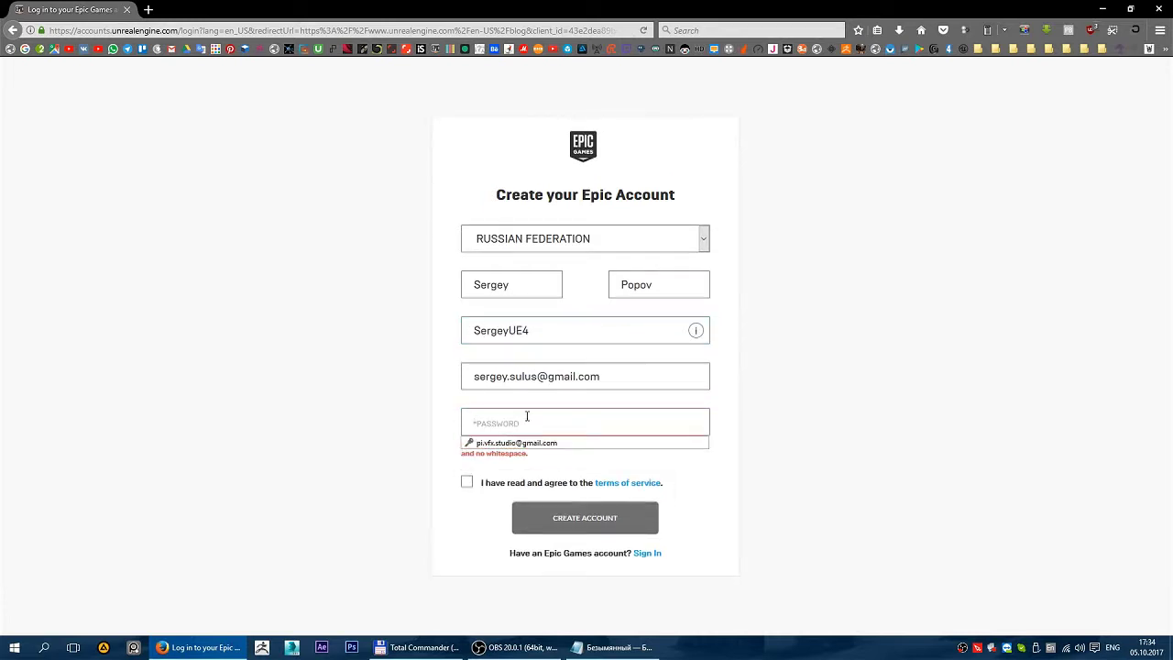
text(*****)
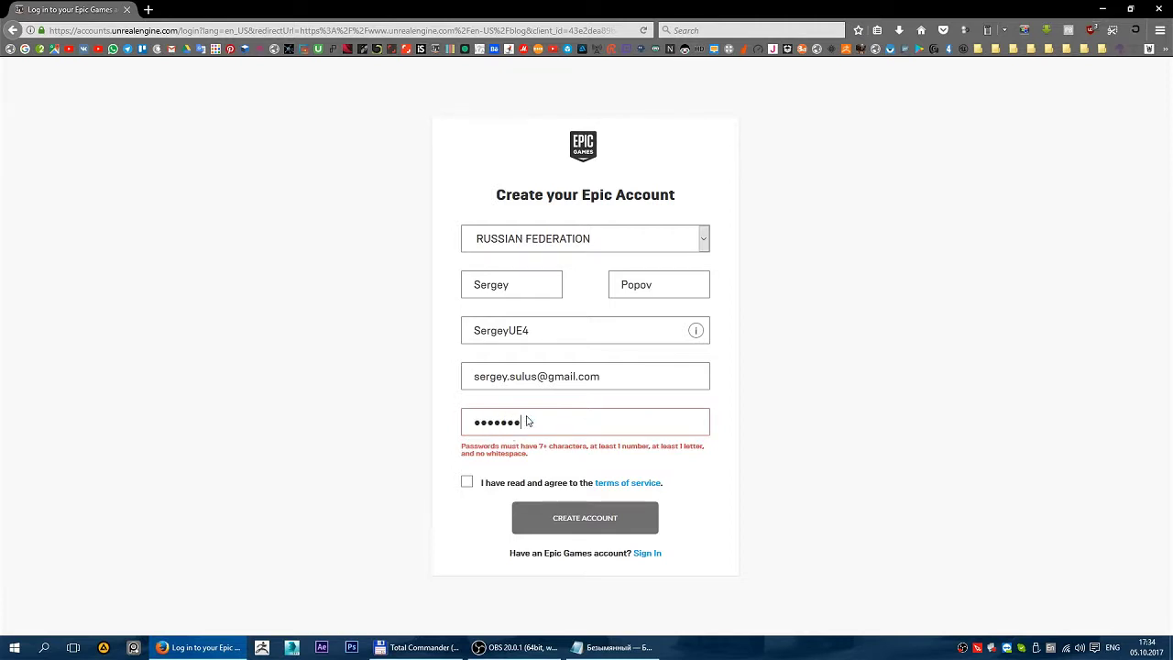
text(****)
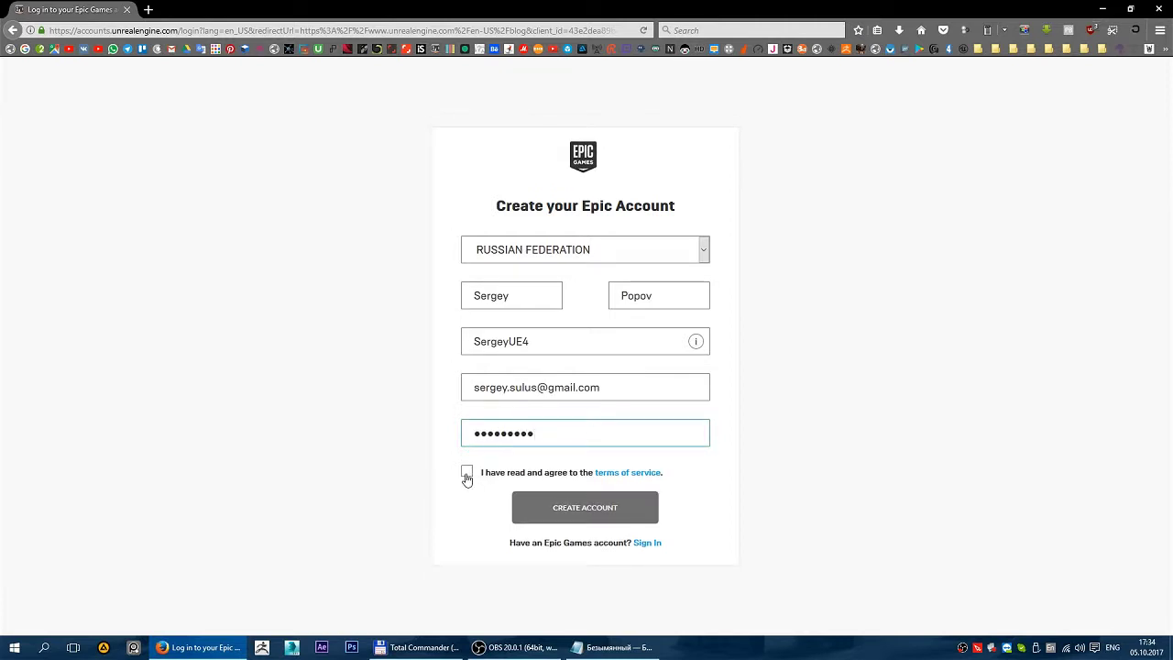
click(466, 473)
click(559, 518)
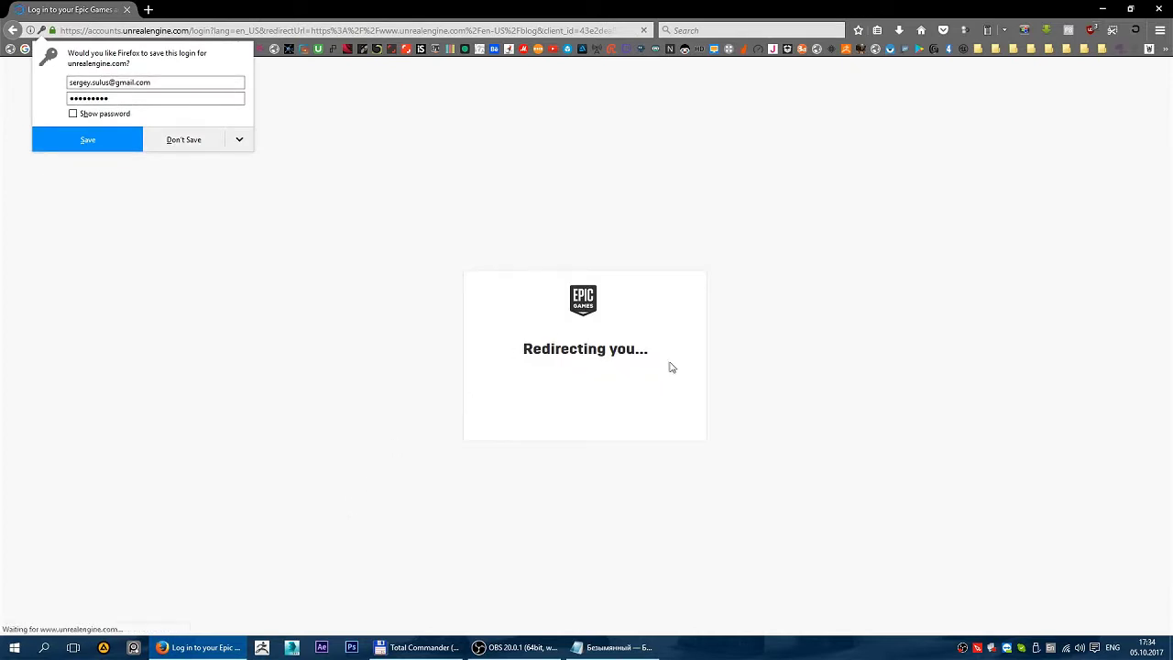
Step: Decline saving the login, scroll through the EULA and agree to it
click(183, 142)
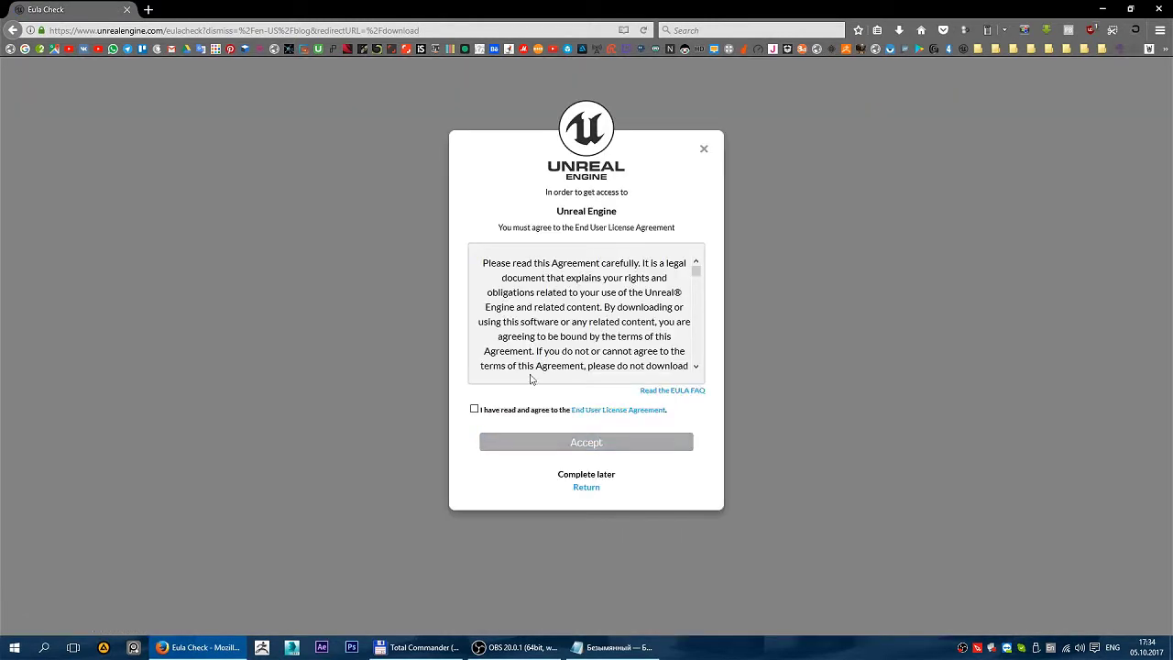
drag(699, 272, 696, 356)
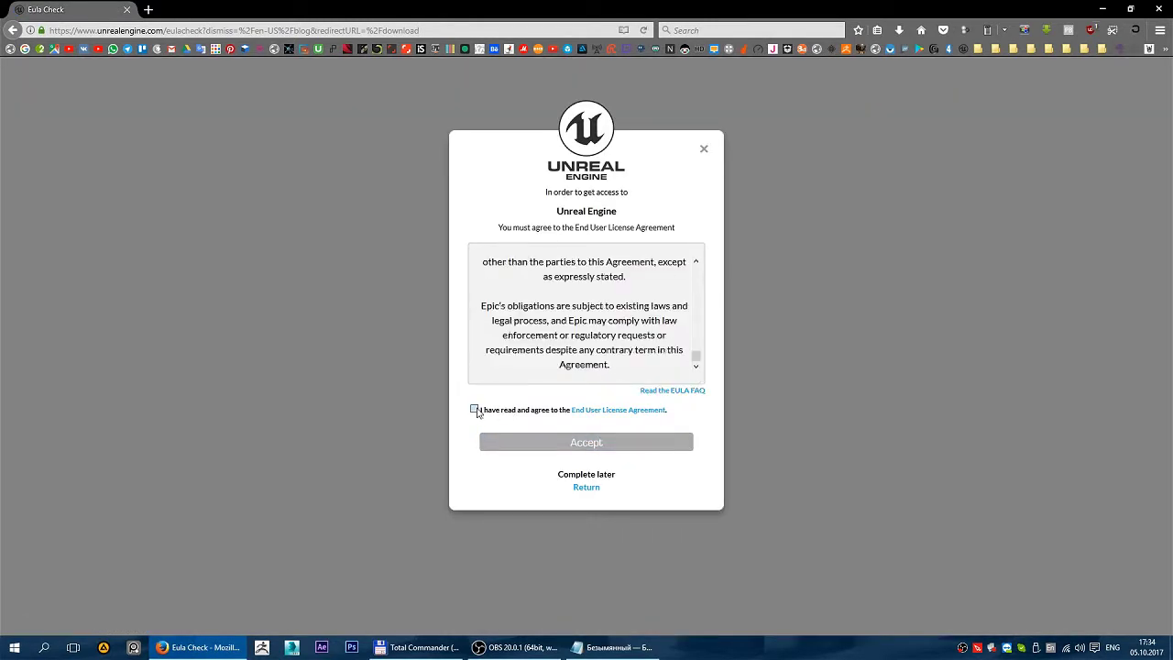
click(475, 409)
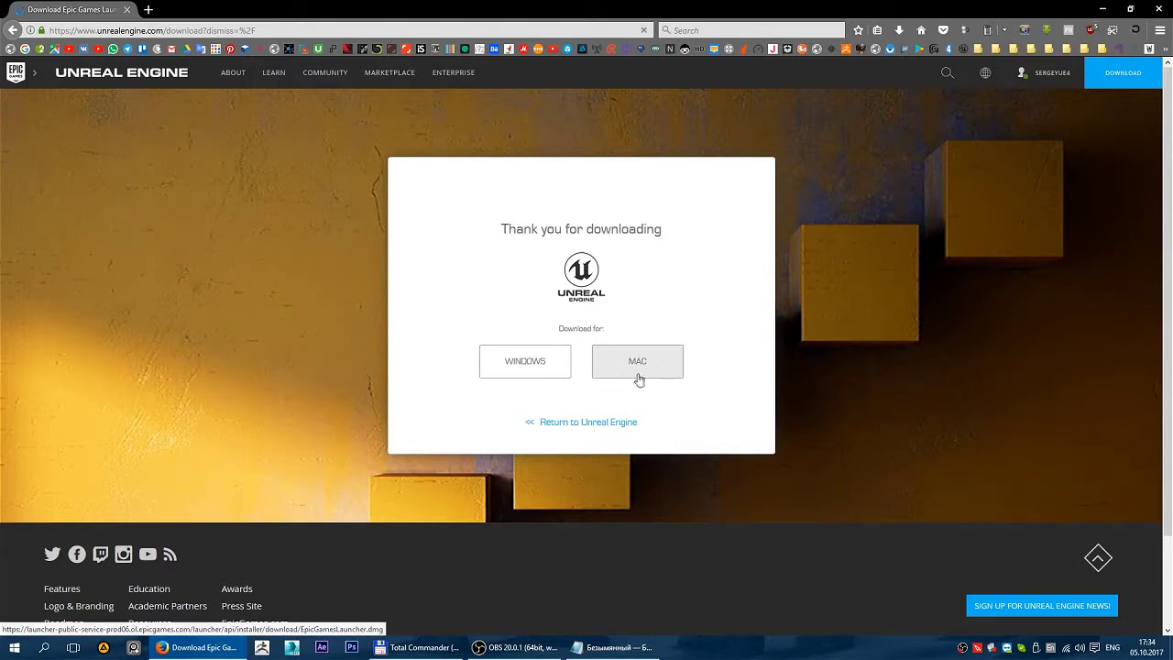
Step: Save the Windows installer EpicInstaller-6.5.0.msi to disk
click(514, 376)
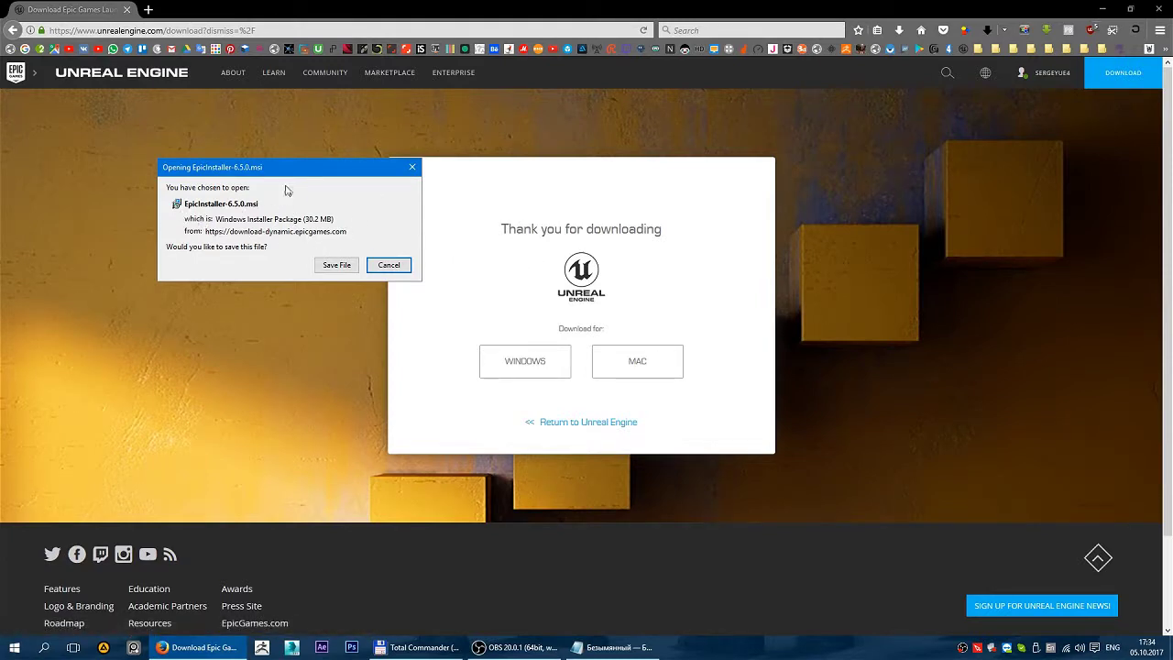
drag(284, 185, 389, 227)
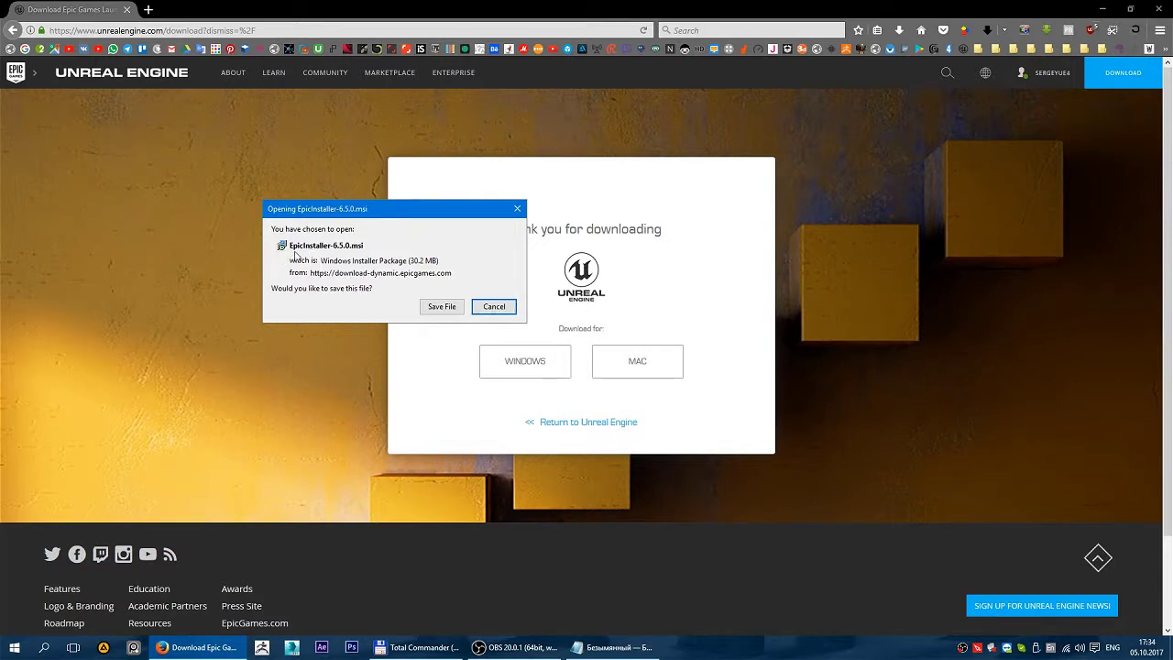
click(457, 310)
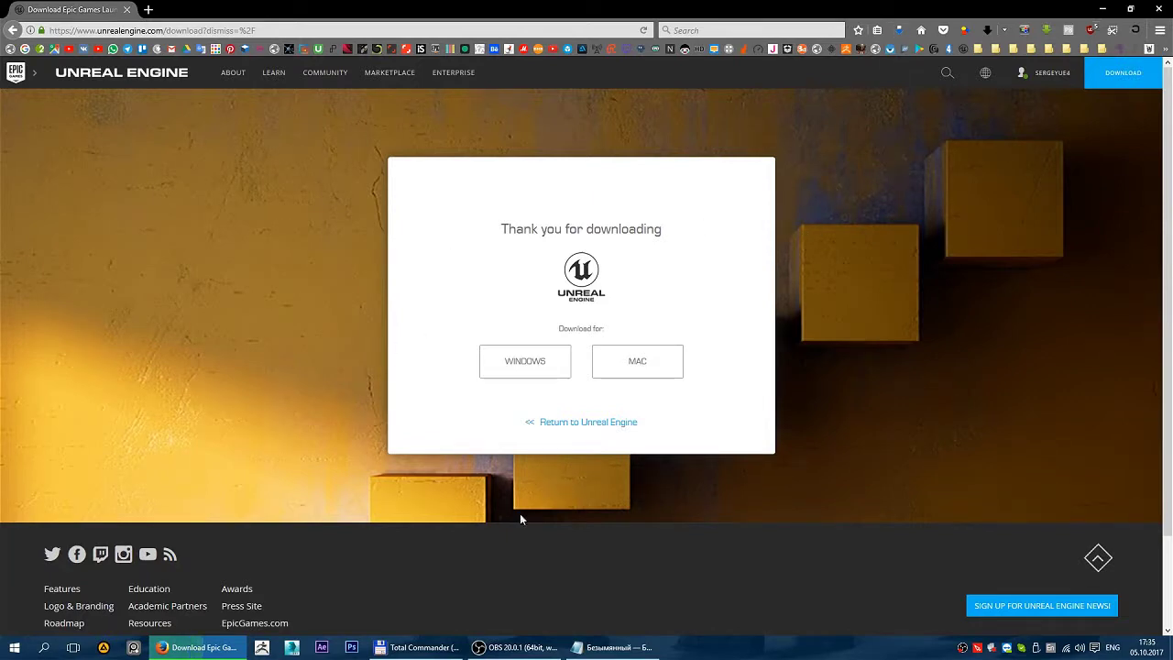
Step: Minimize the browser, glance at the notes, then put Notepad away
click(220, 647)
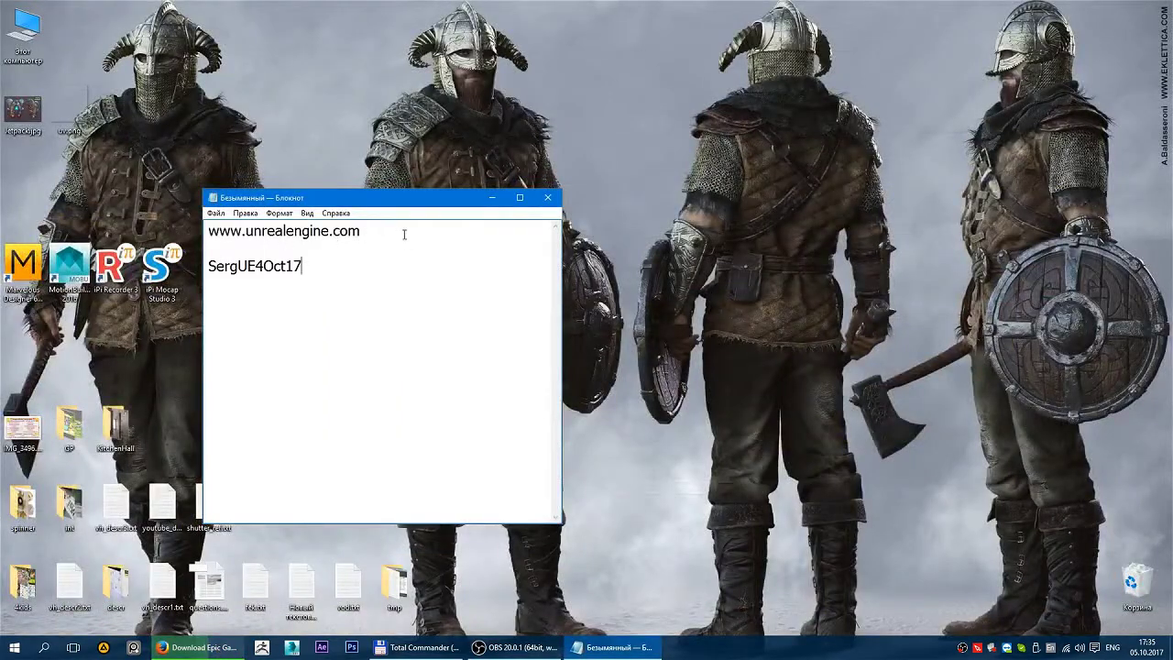
double_click(337, 230)
click(492, 197)
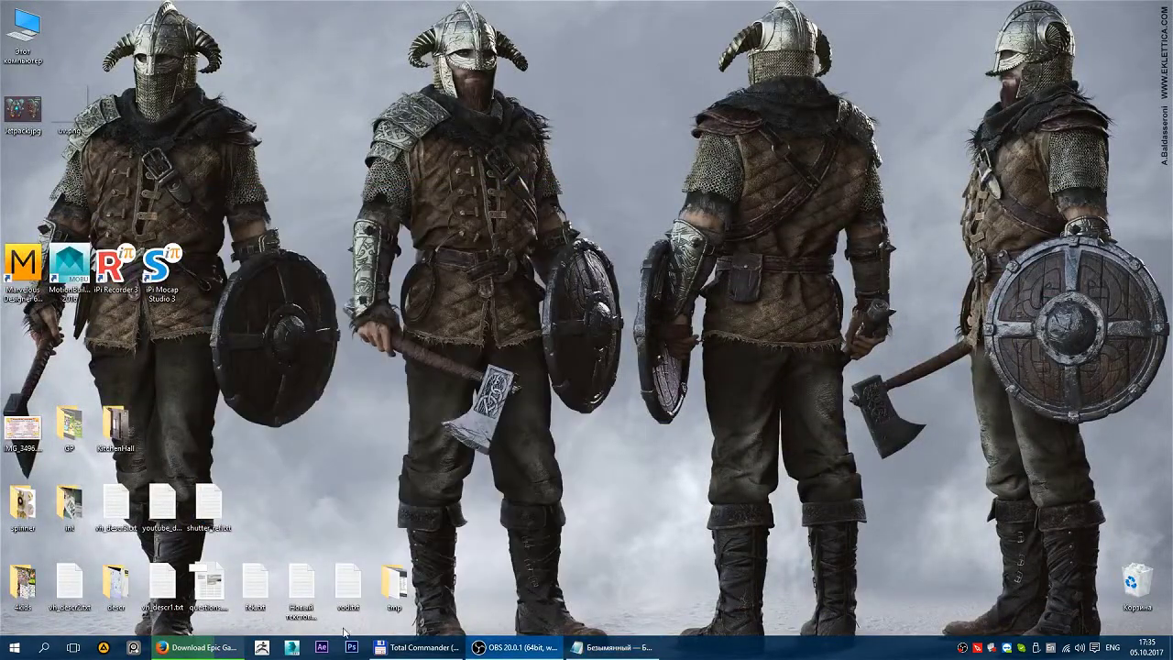
Step: Run EpicInstaller-6.5.0.msi from Total Commander's Downloads folder, then minimize Total Commander
click(202, 647)
click(422, 647)
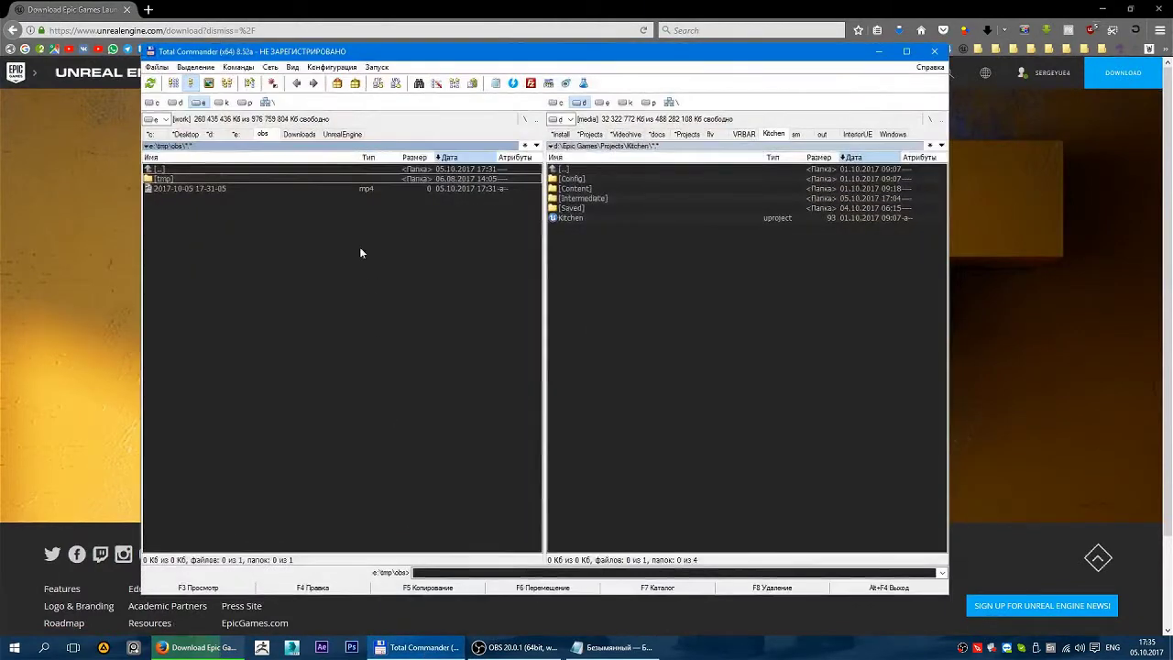
click(299, 134)
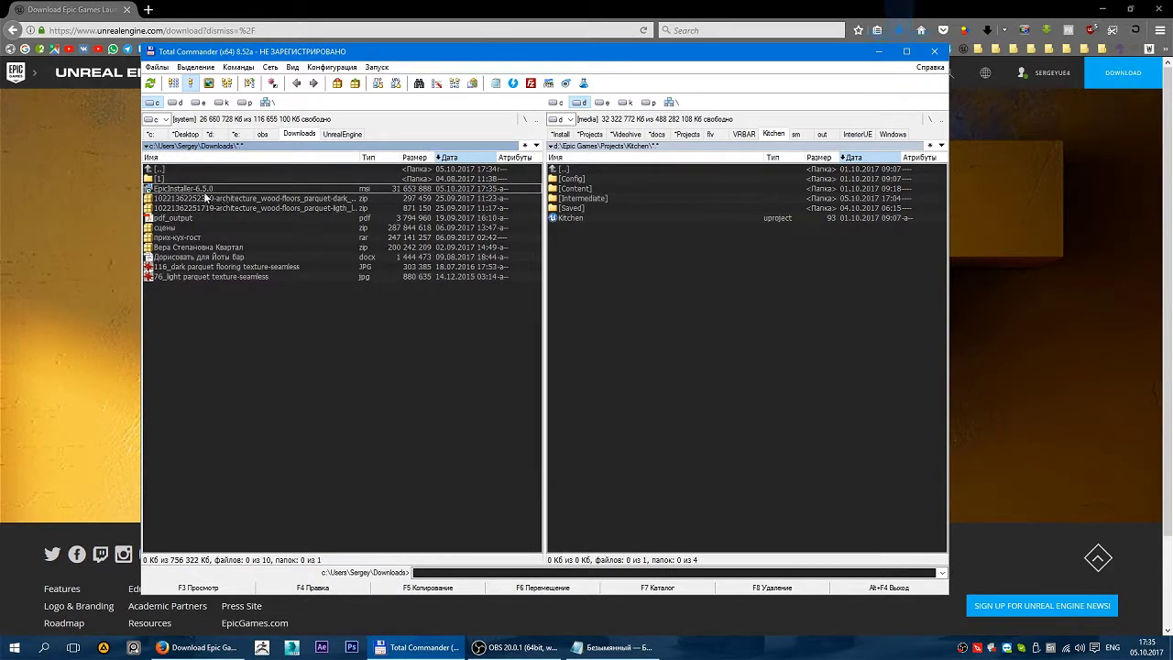
double_click(217, 191)
click(627, 335)
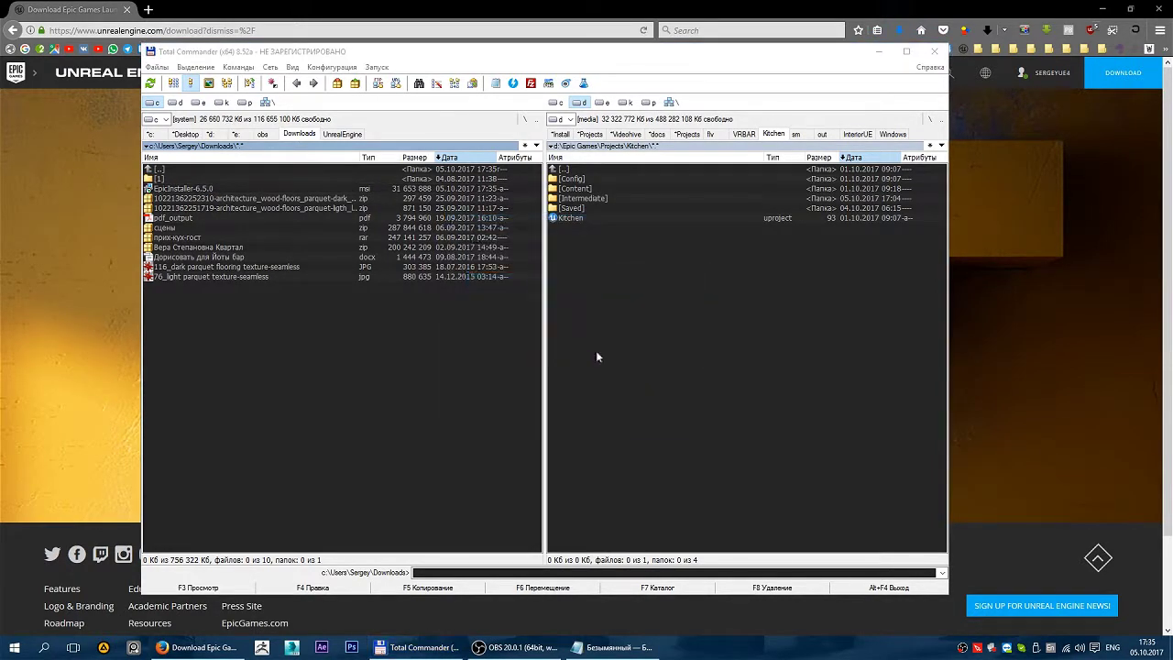
click(877, 51)
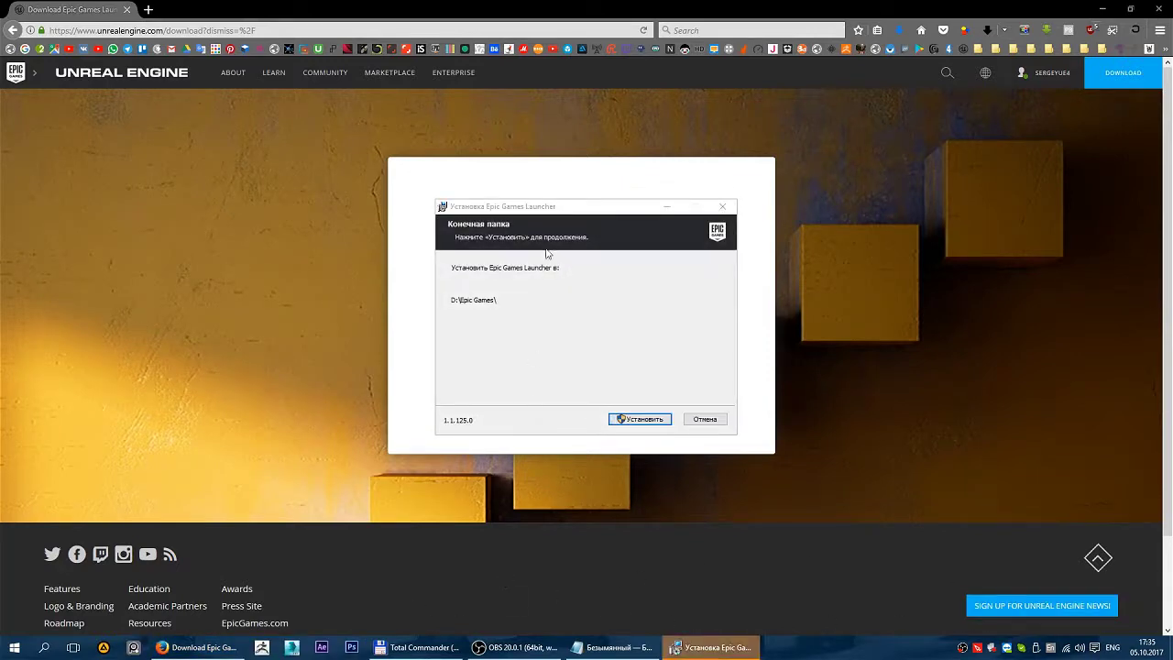
drag(563, 206, 352, 176)
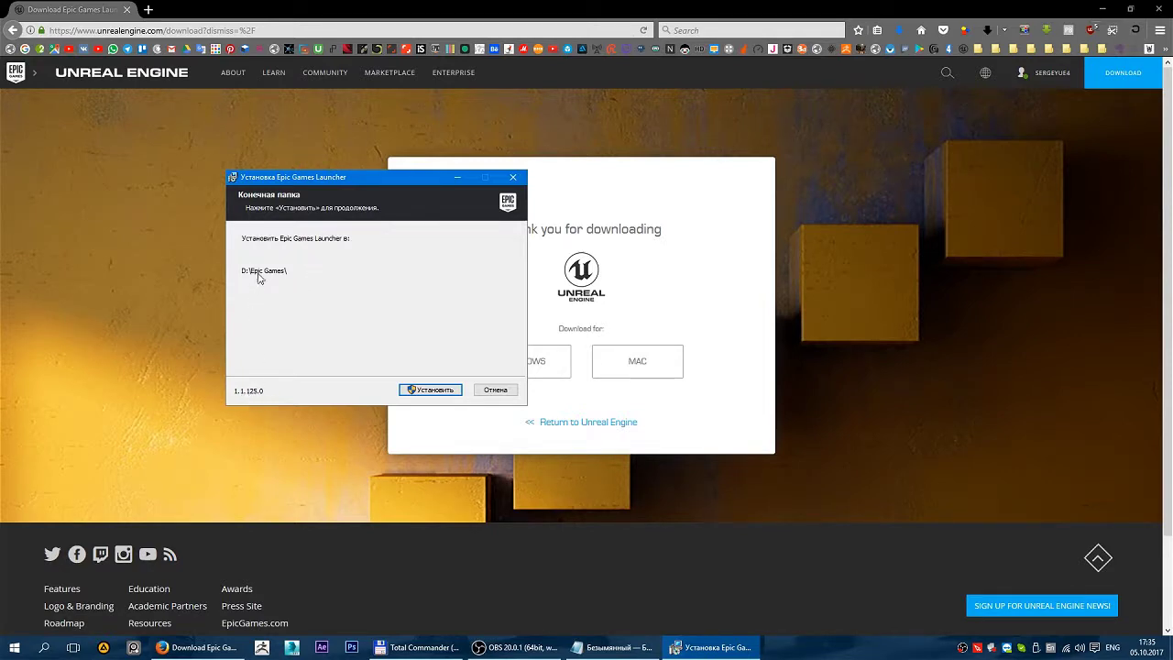
click(419, 387)
Step: Open File Explorer's This PC drive list and inspect the Media (D:) drive
key(super+e)
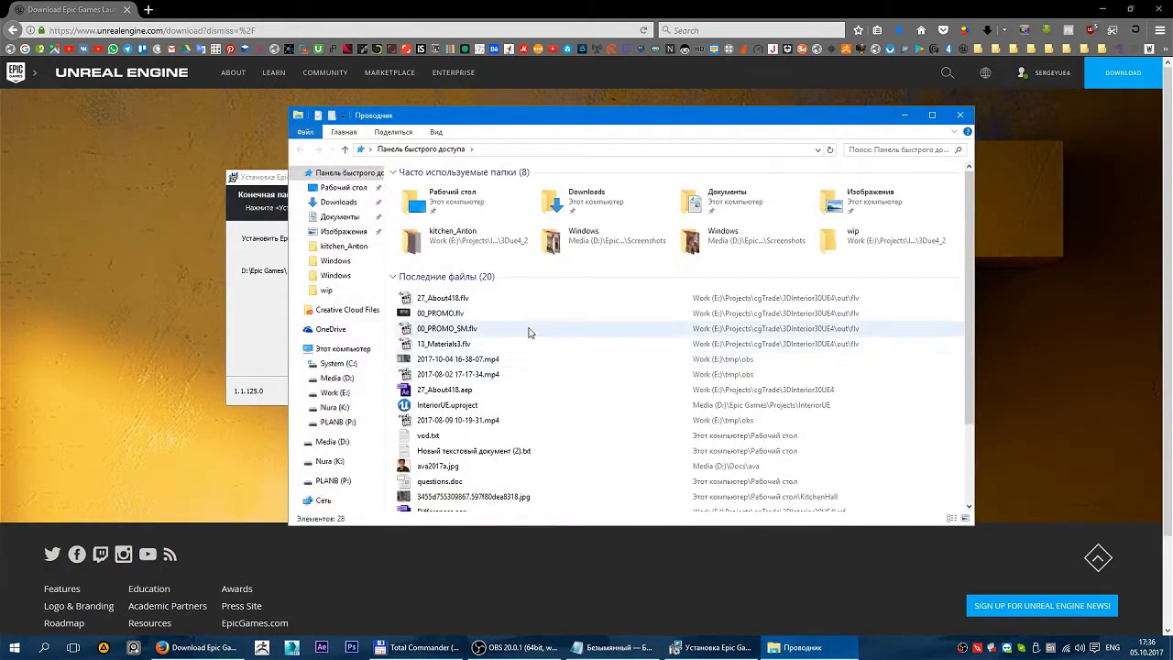
click(343, 348)
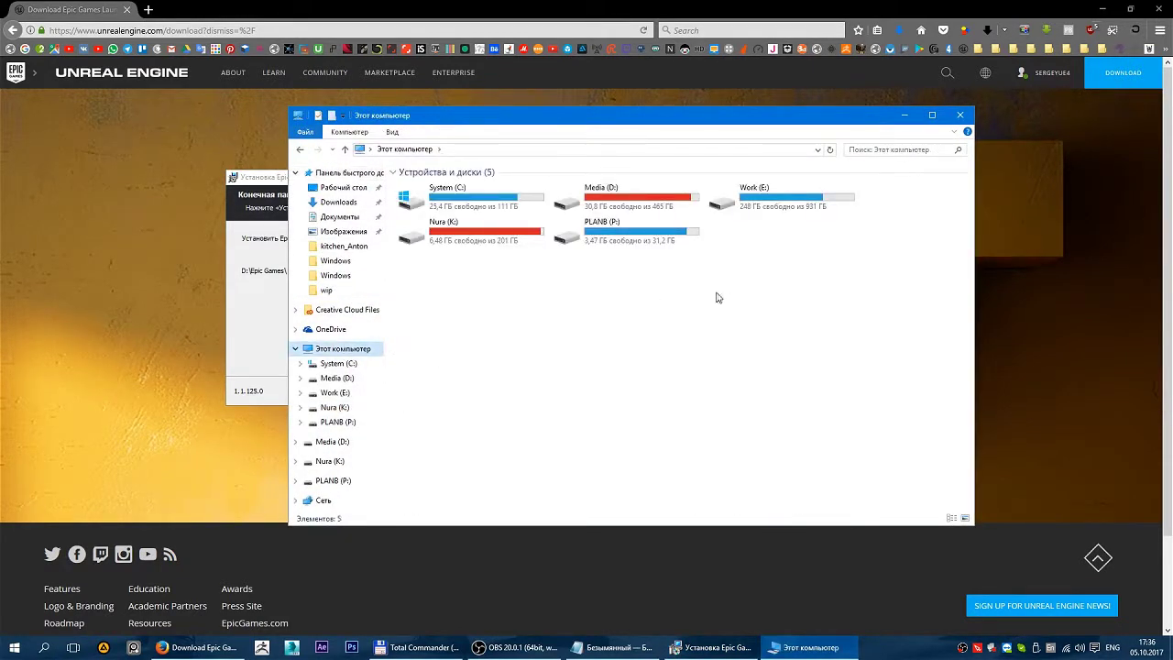
click(616, 193)
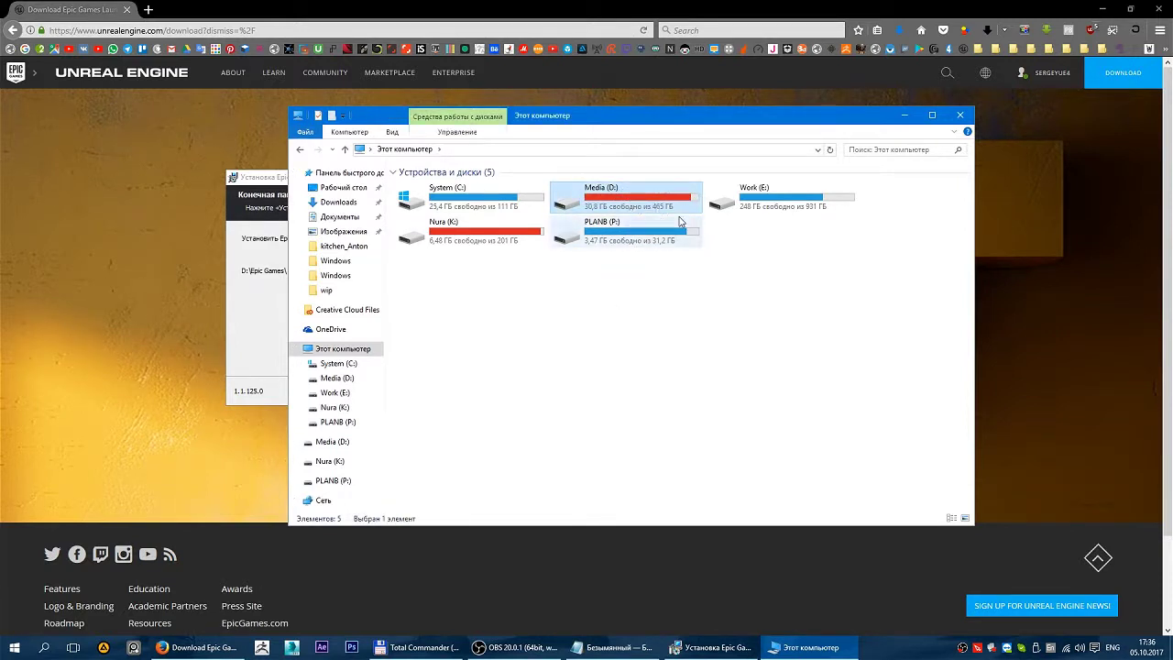
double_click(663, 202)
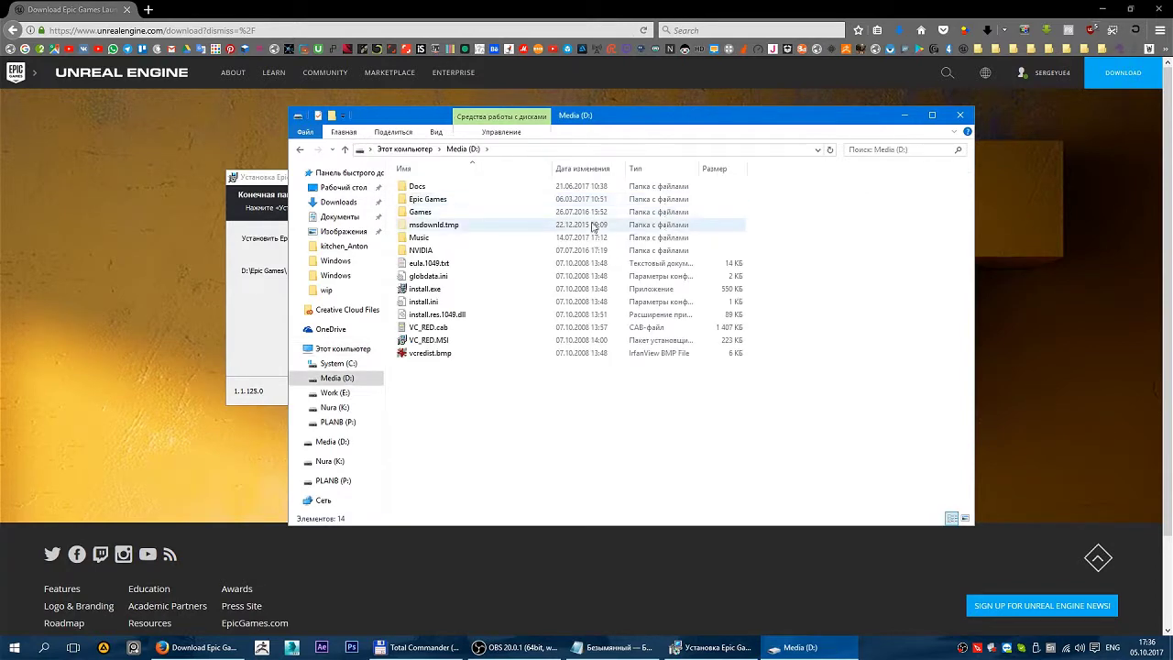
click(300, 149)
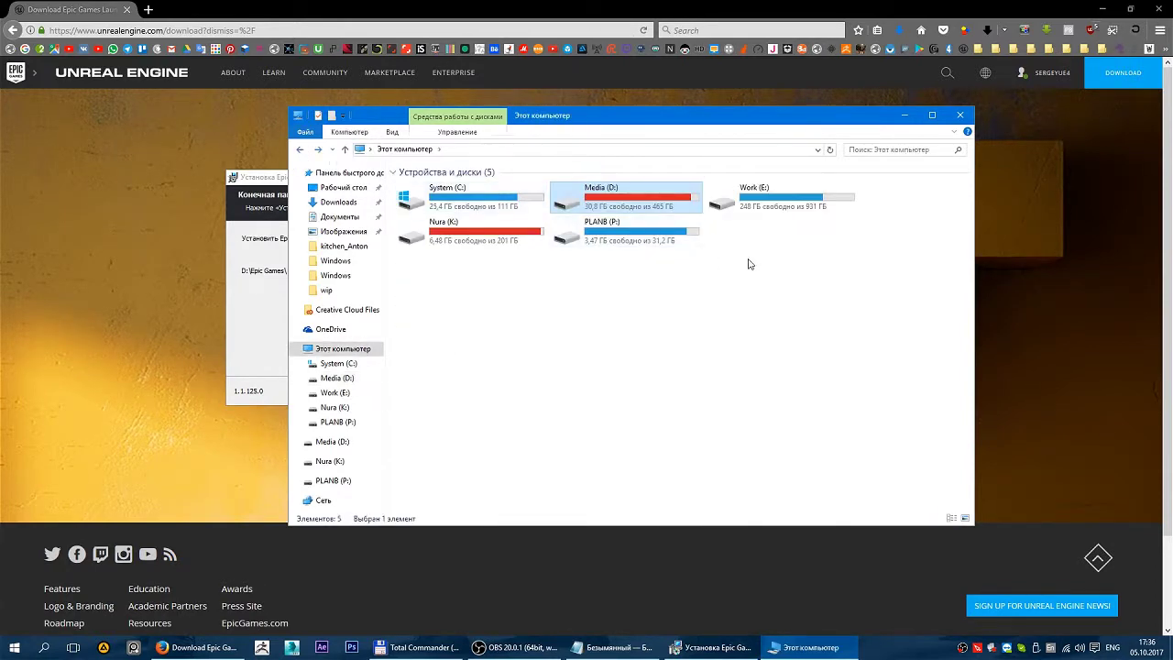
Step: Inspect Work (E:) and Media (D:) again, then select System (C:)
click(761, 203)
mouse_move(777, 197)
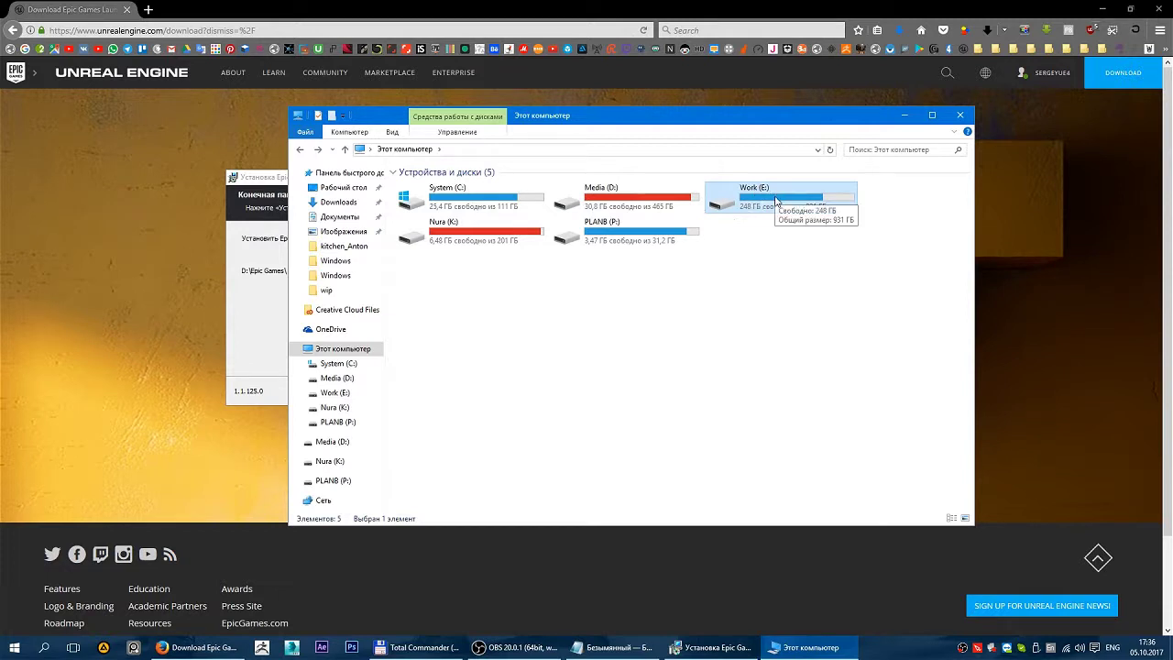
click(856, 293)
double_click(751, 197)
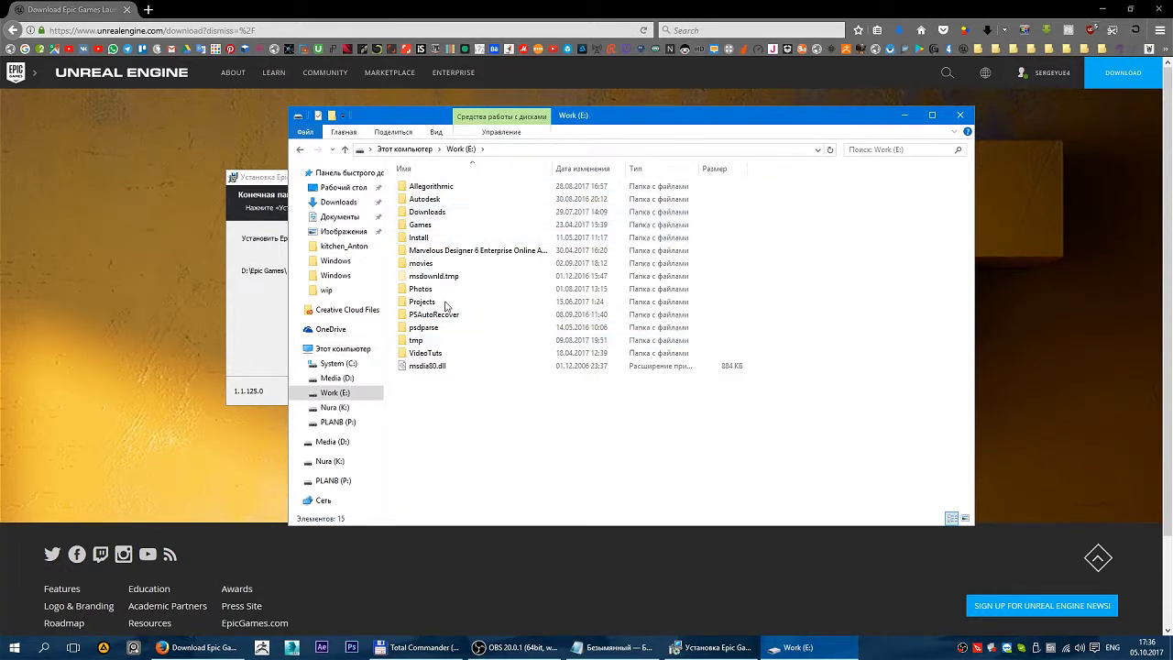
mouse_move(339, 348)
click(300, 149)
click(622, 200)
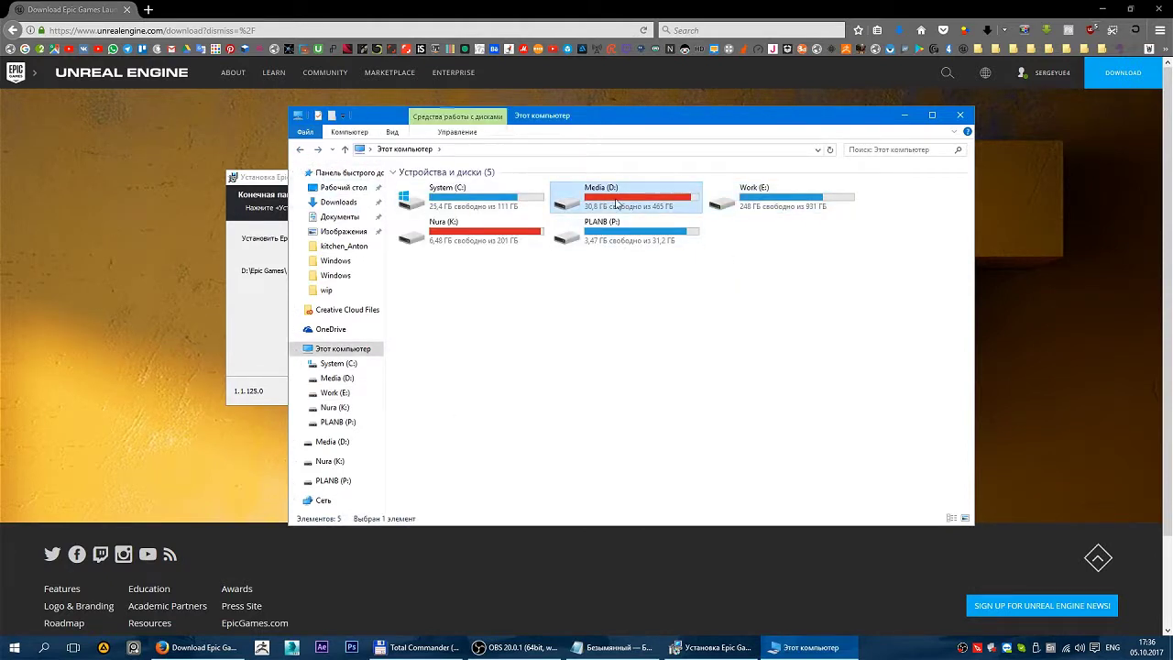
double_click(617, 207)
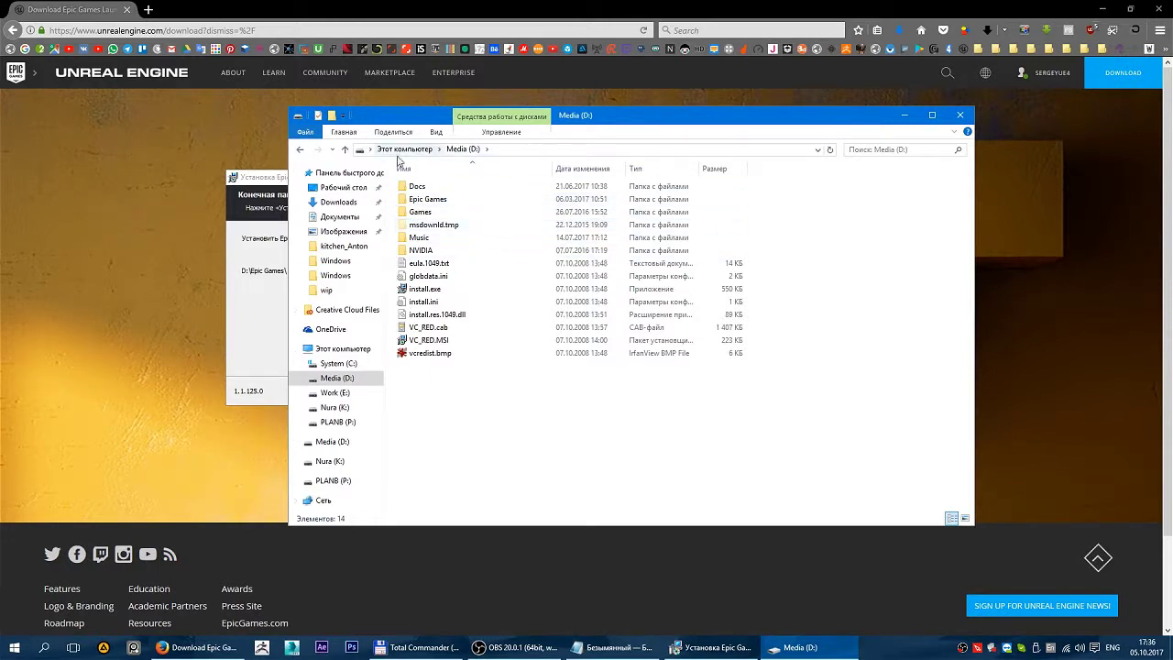
click(300, 149)
click(470, 205)
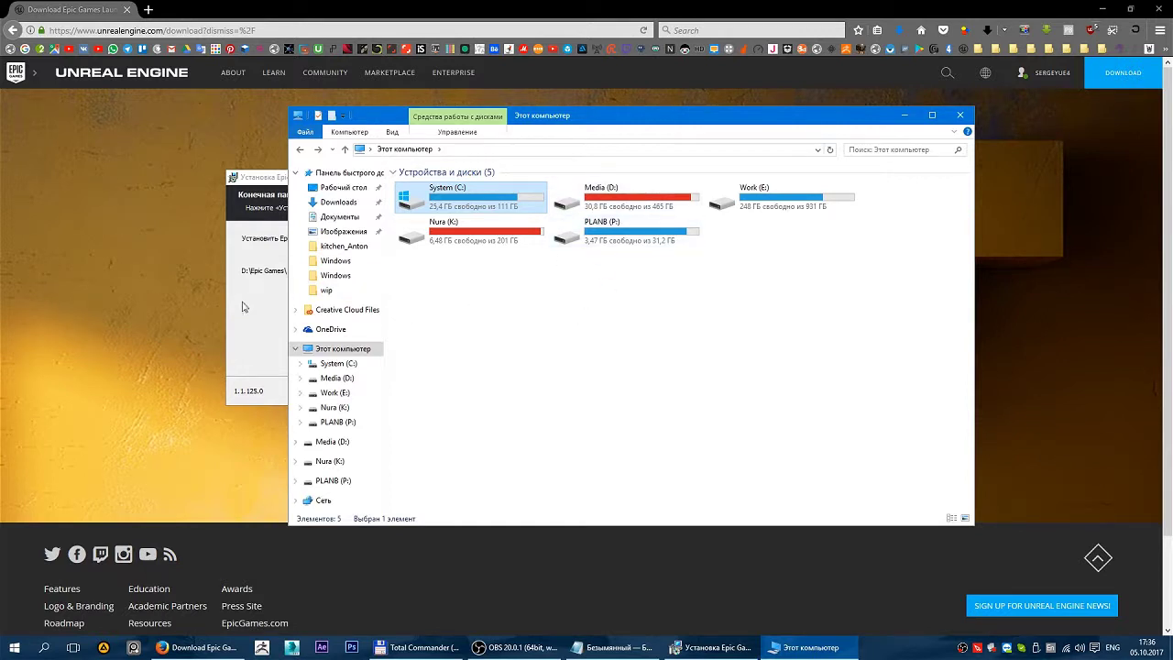
Step: Cancel the Epic Games Launcher installation and close the interrupted setup
click(257, 276)
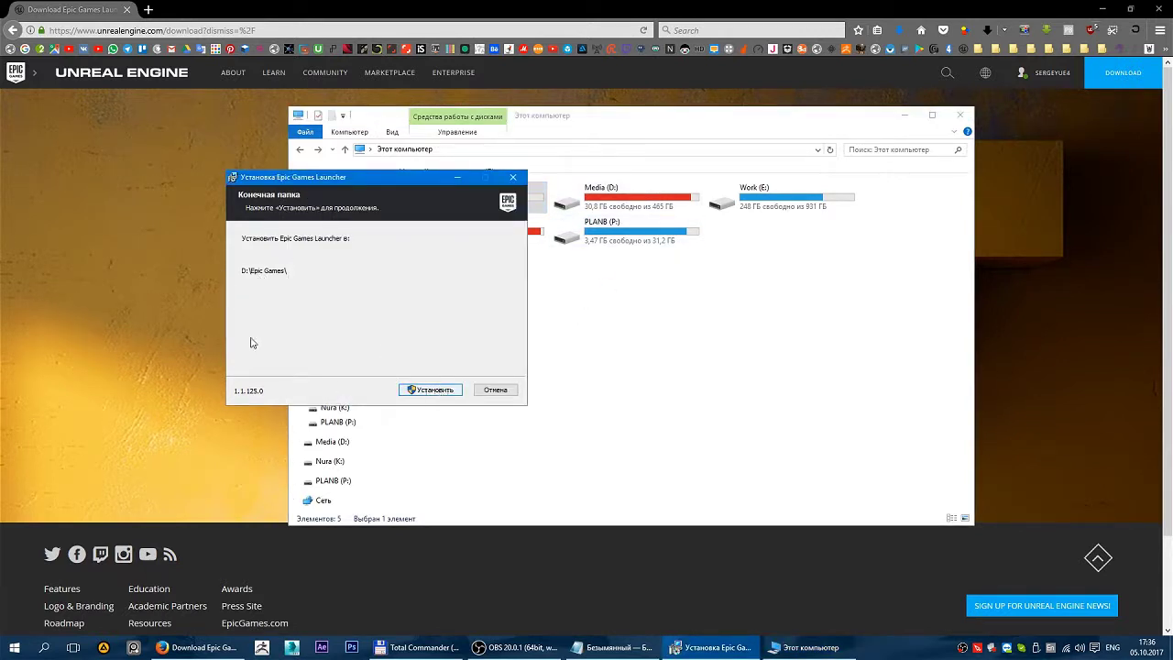
click(506, 389)
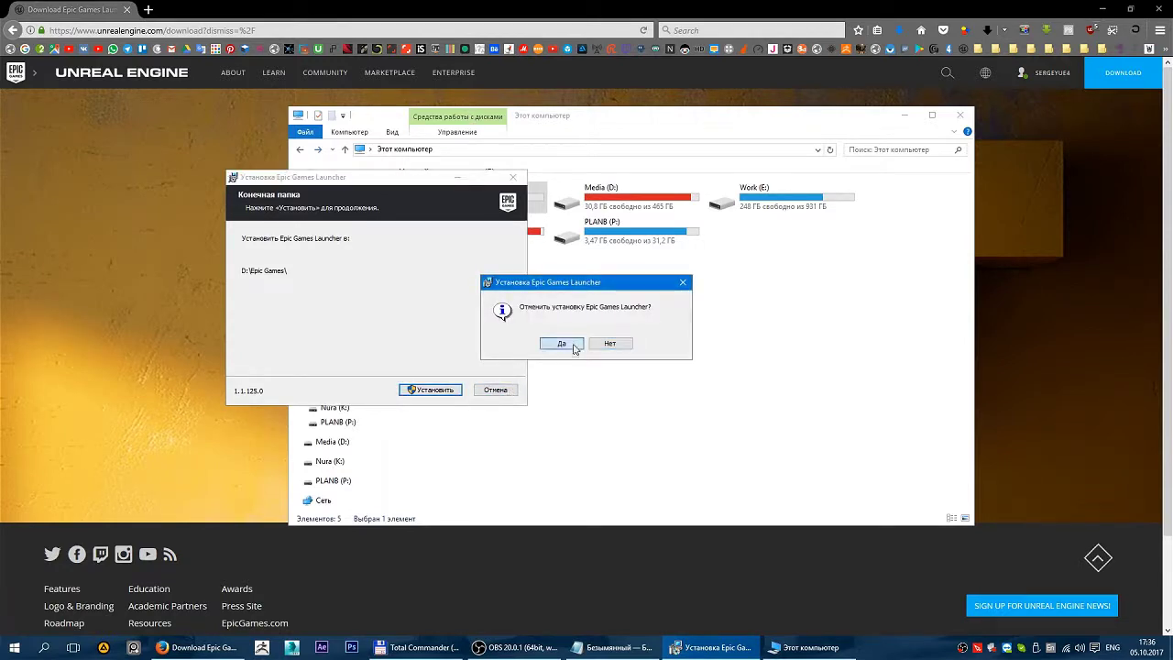
click(563, 344)
click(650, 419)
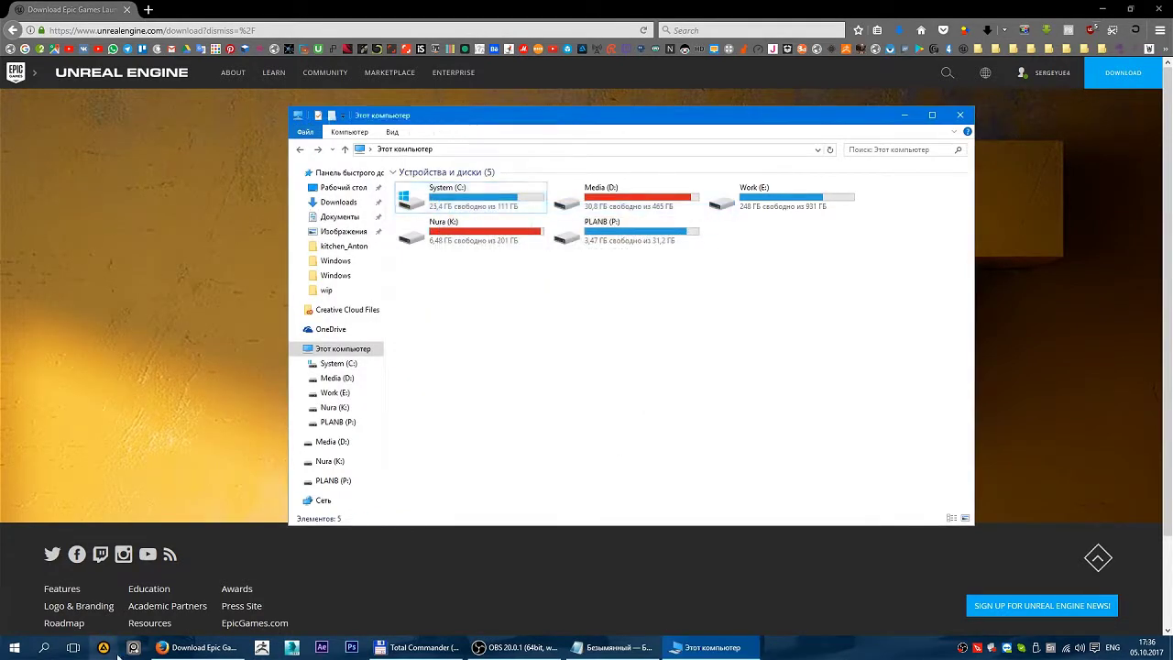
Step: Hide the browser window and bring up the Windows Start menu
click(7, 654)
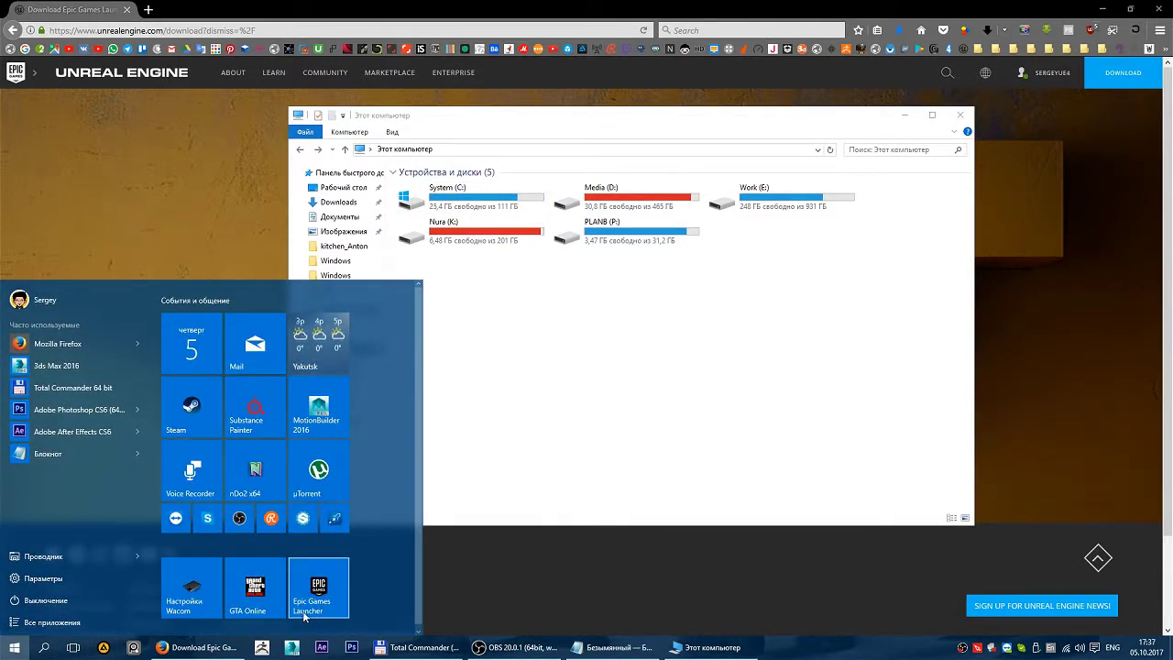
click(1102, 8)
click(15, 647)
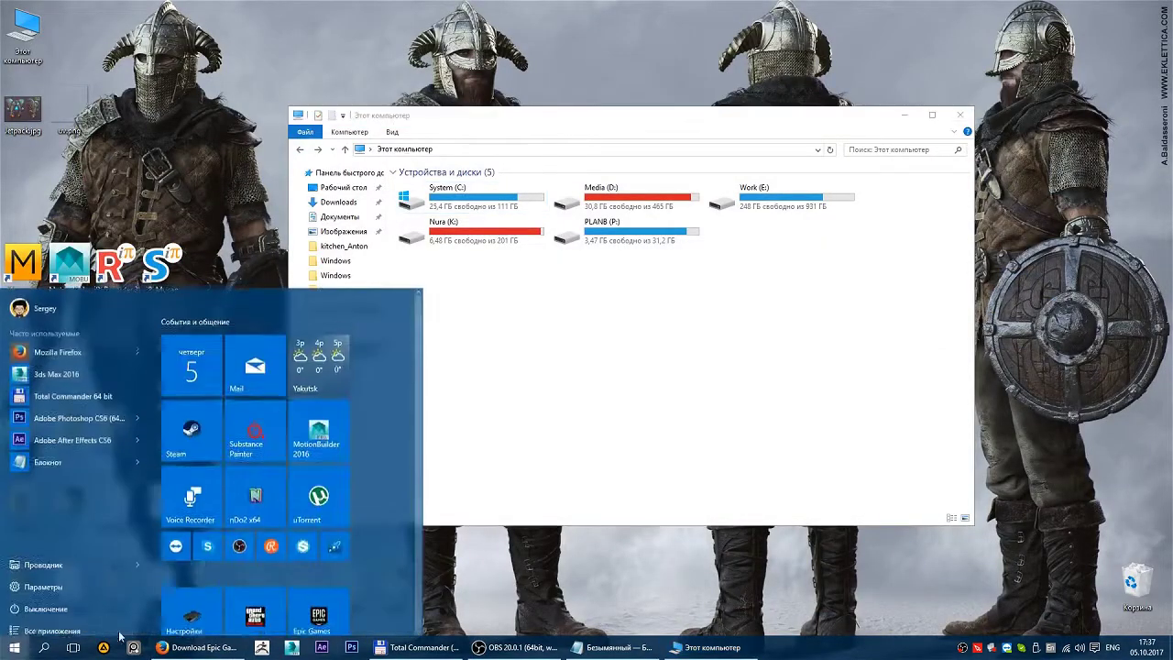
Step: Launch Epic Games Launcher and sign in with the new account's email and password, Remember Me ticked
click(321, 589)
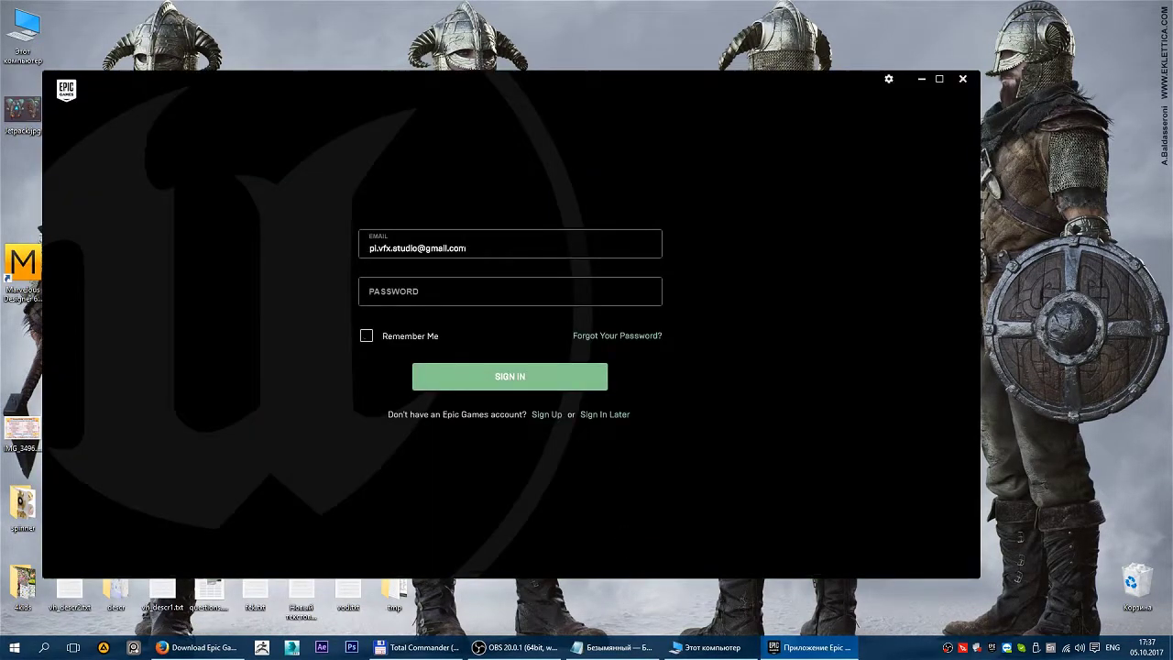
click(369, 247)
key(ctrl+a)
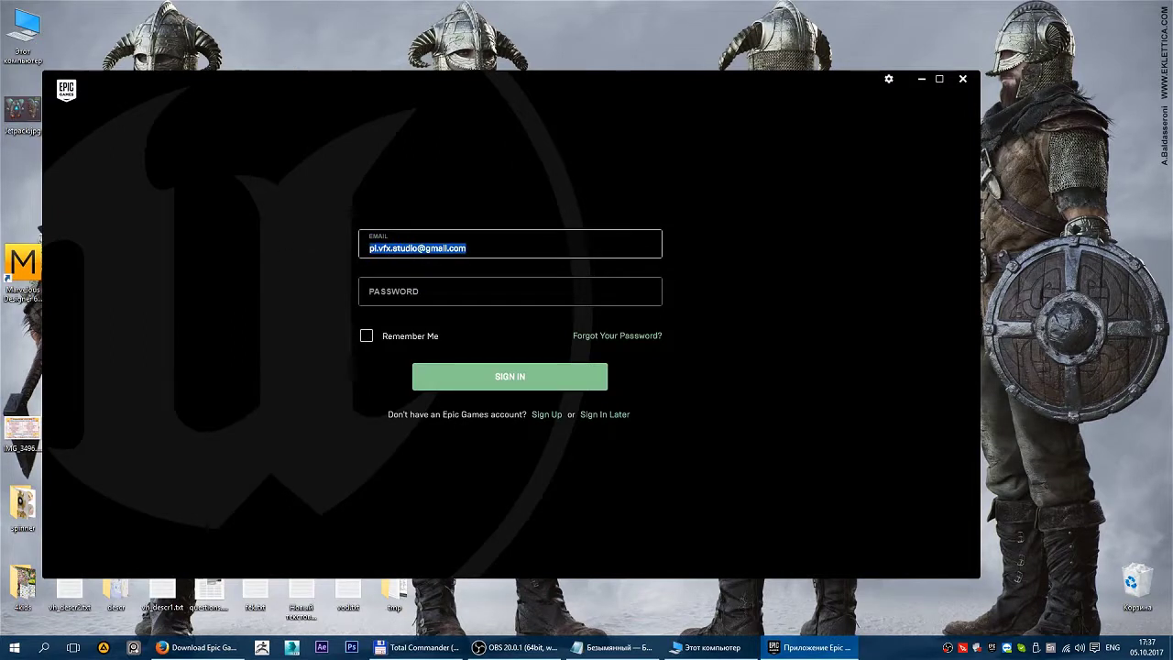
text(sergey)
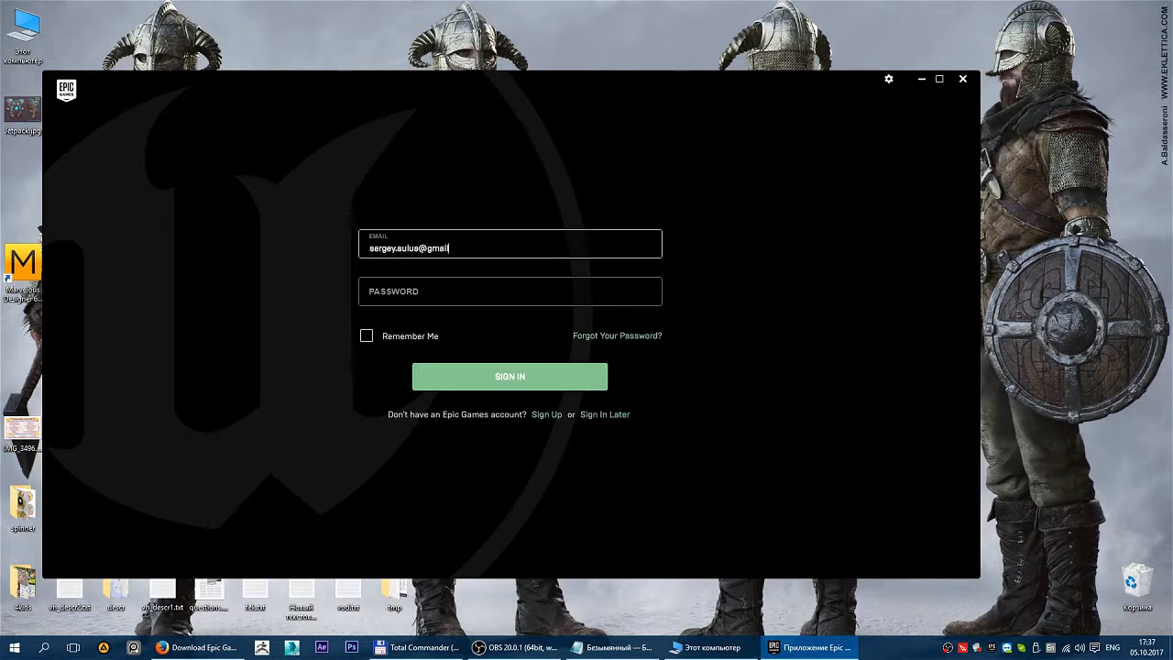
key(Tab)
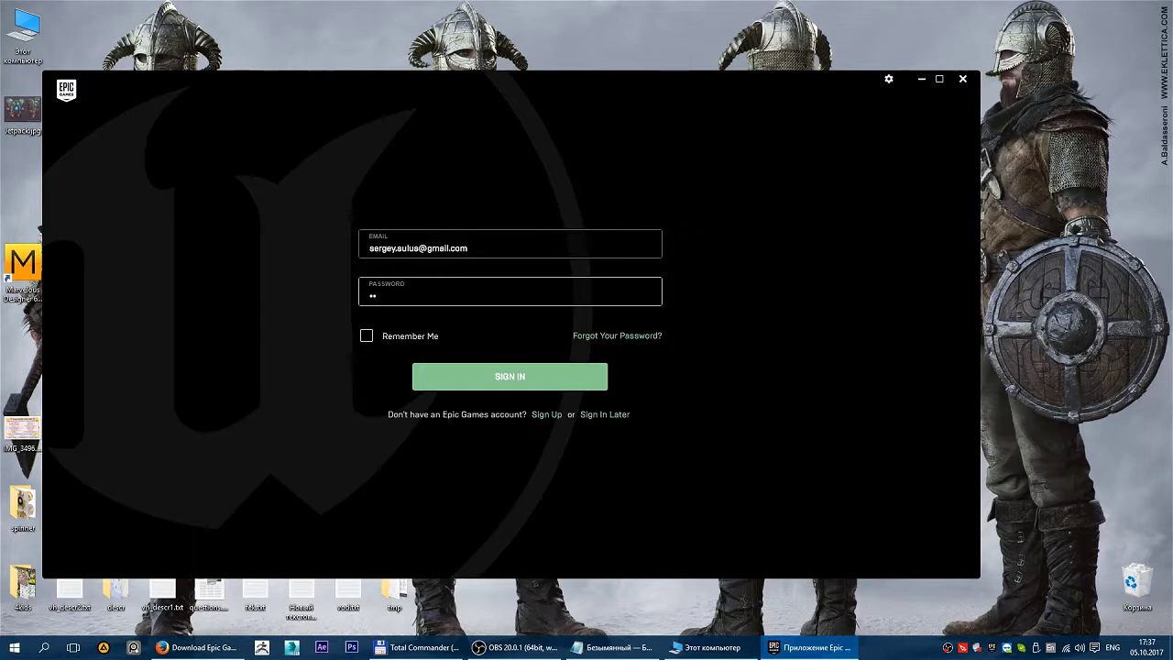
key(BackSpace)
key(BackSpace)
click(366, 336)
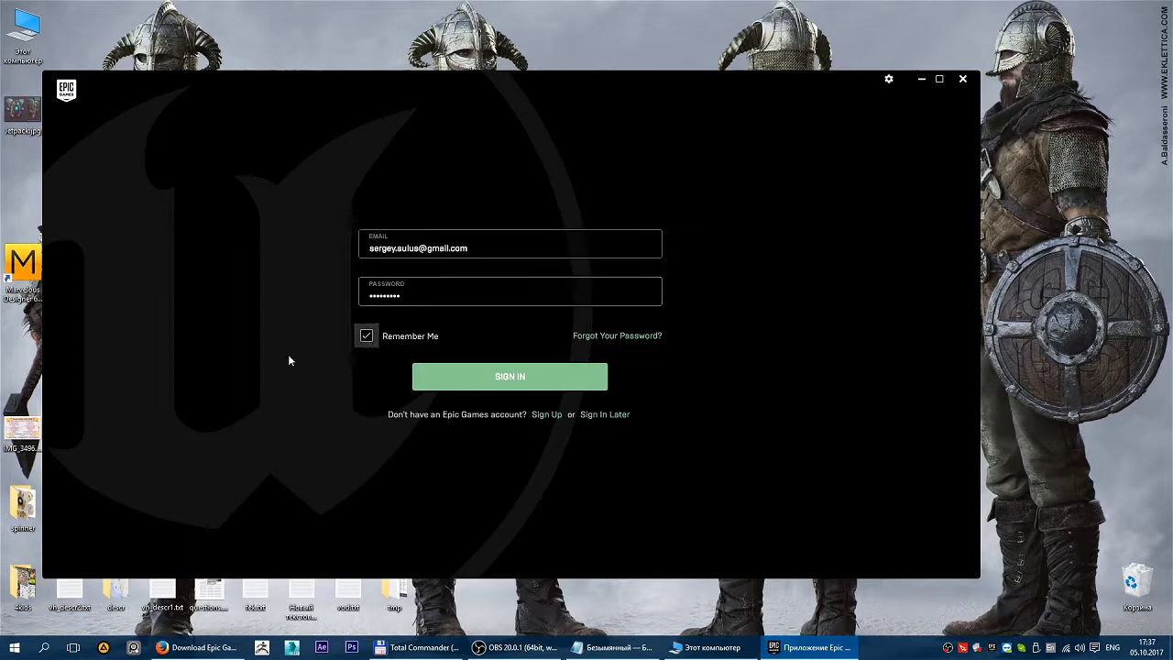
click(520, 383)
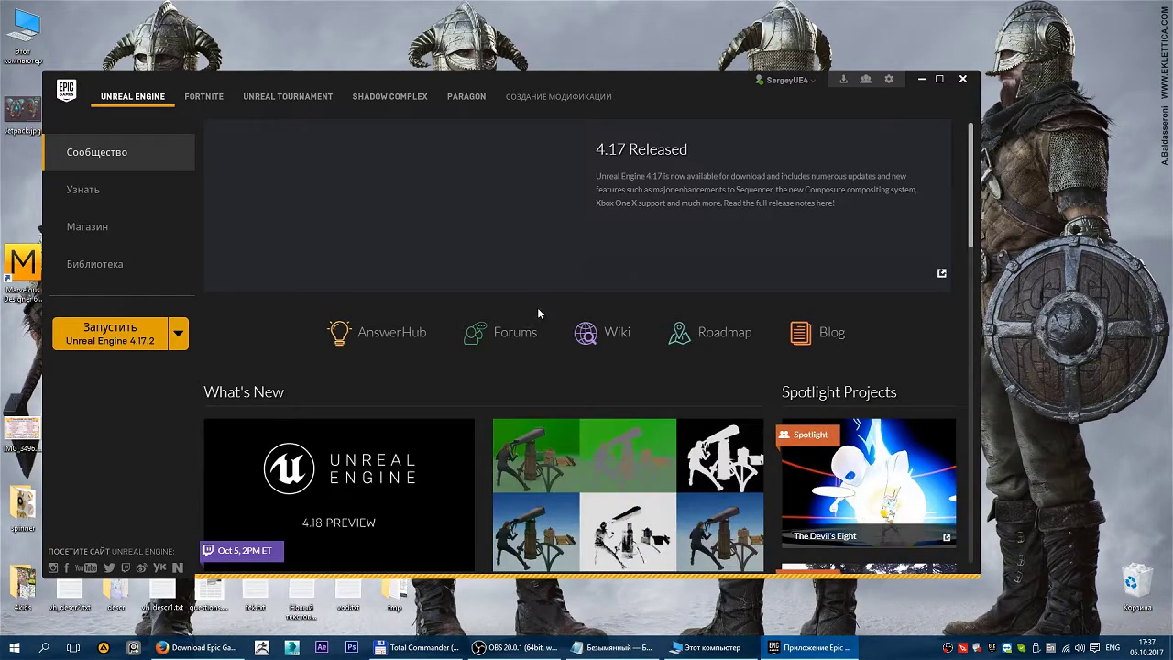
Step: Scroll through the Community news page, then switch to the Learn section
scroll(636, 317, down, 2)
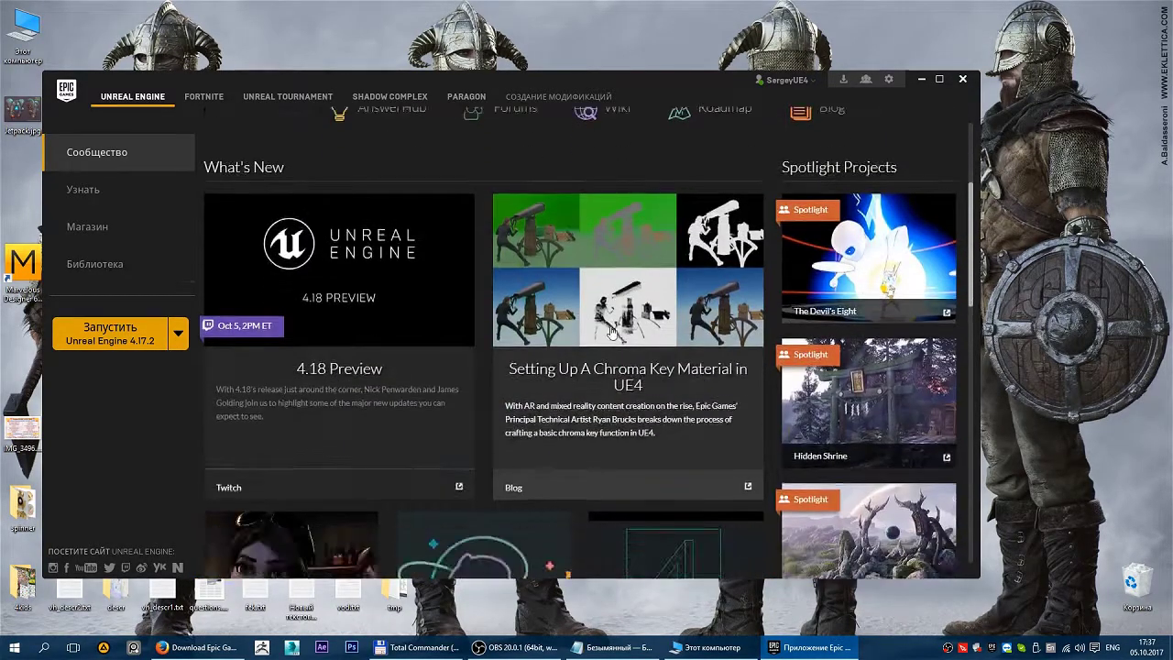
scroll(605, 332, down, 2)
scroll(527, 302, down, 1)
scroll(527, 302, down, 2)
scroll(733, 348, down, 1)
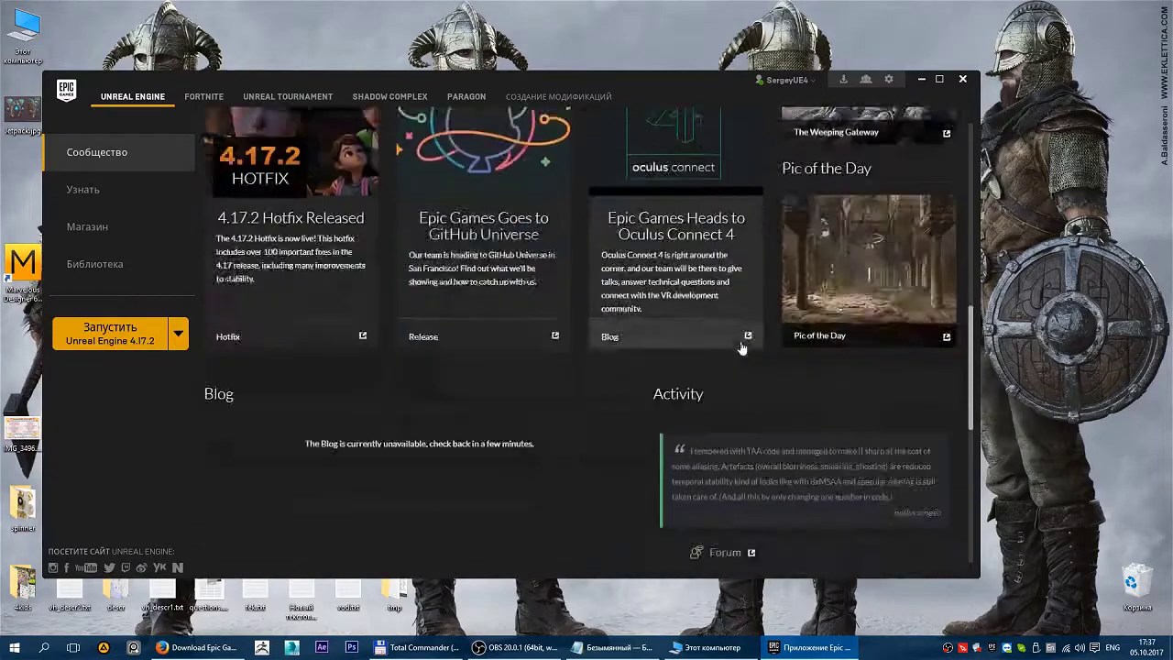
scroll(743, 346, down, 1)
scroll(738, 341, up, 2)
scroll(735, 337, up, 2)
scroll(733, 335, up, 2)
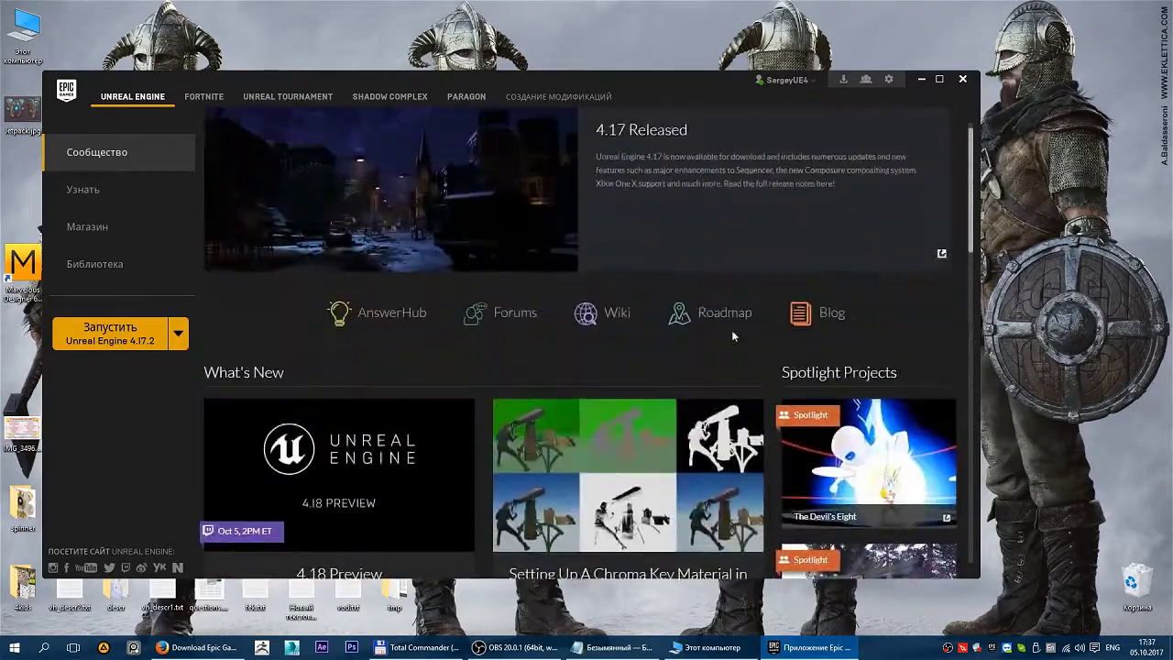
scroll(733, 335, up, 1)
scroll(877, 381, down, 1)
scroll(877, 381, down, 2)
scroll(877, 382, up, 2)
scroll(877, 381, up, 1)
click(89, 190)
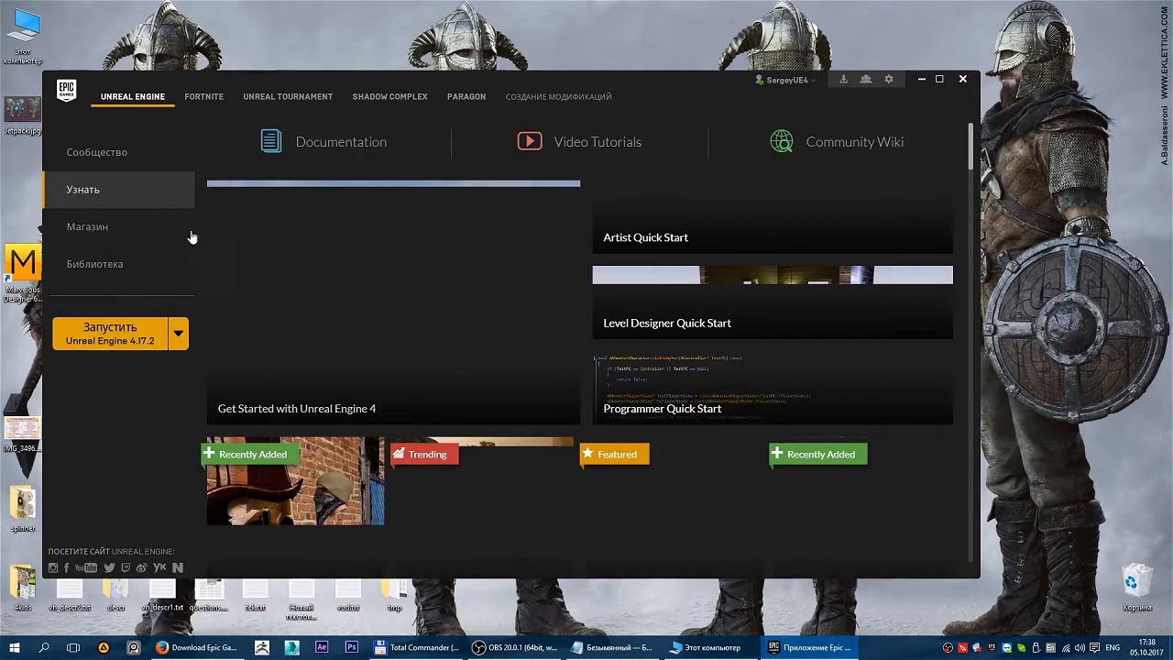
Step: Scroll down the Learn page through the quick-start guides and Engine Feature Samples
scroll(449, 295, down, 1)
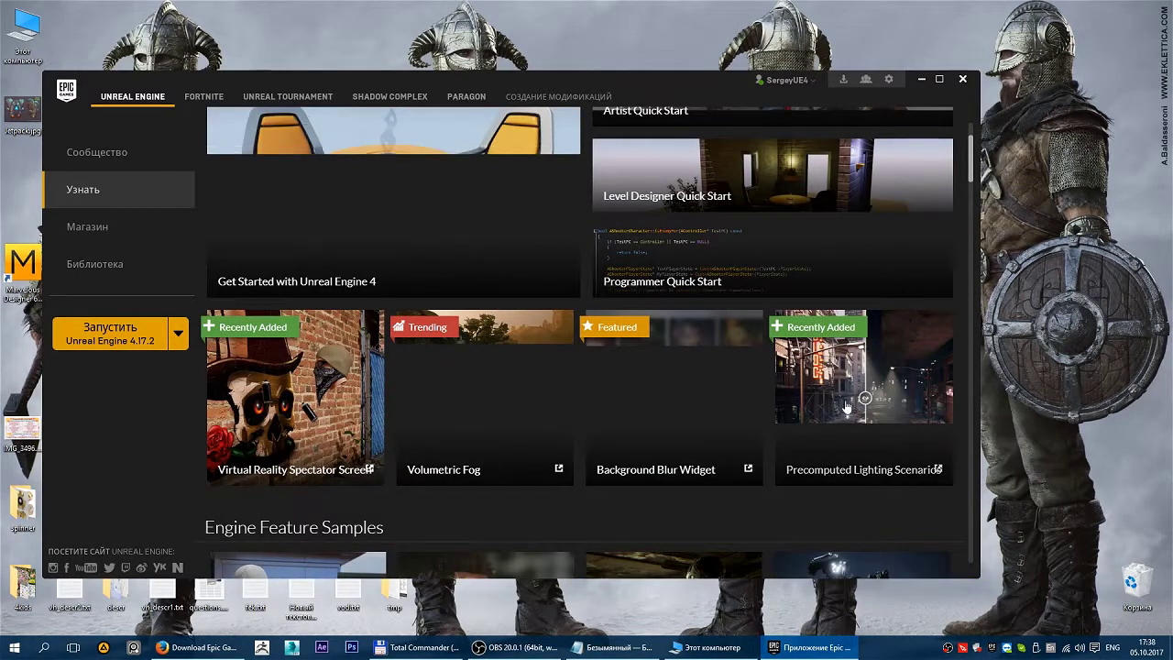
scroll(366, 473, down, 2)
scroll(366, 473, down, 2)
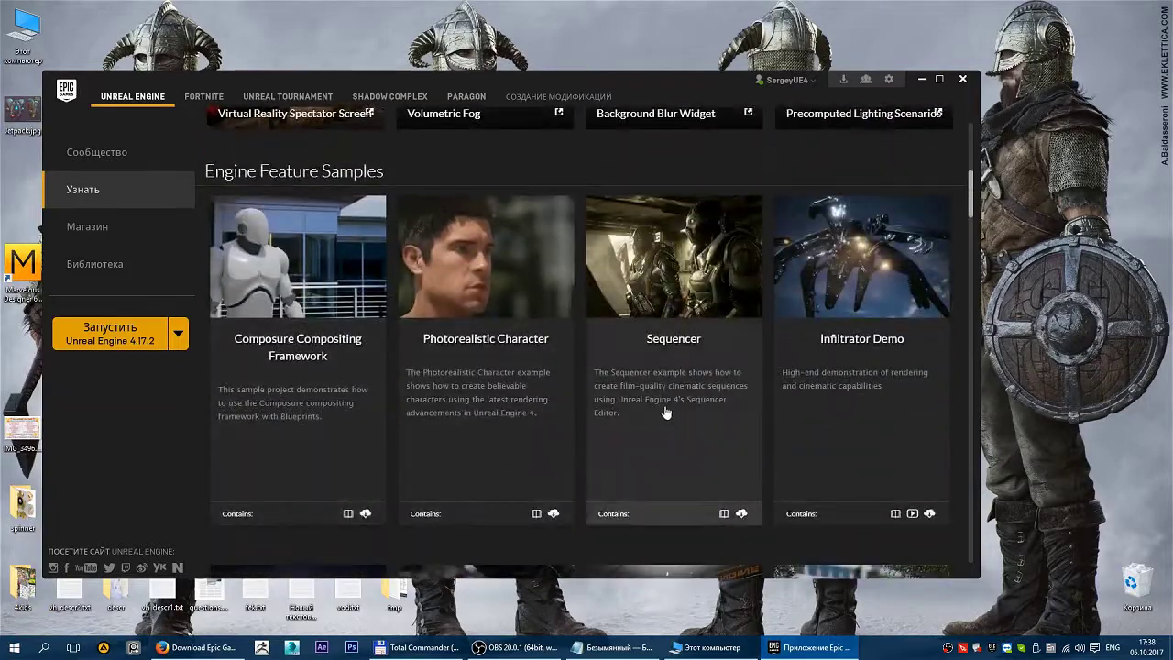
scroll(493, 357, up, 2)
scroll(495, 358, up, 1)
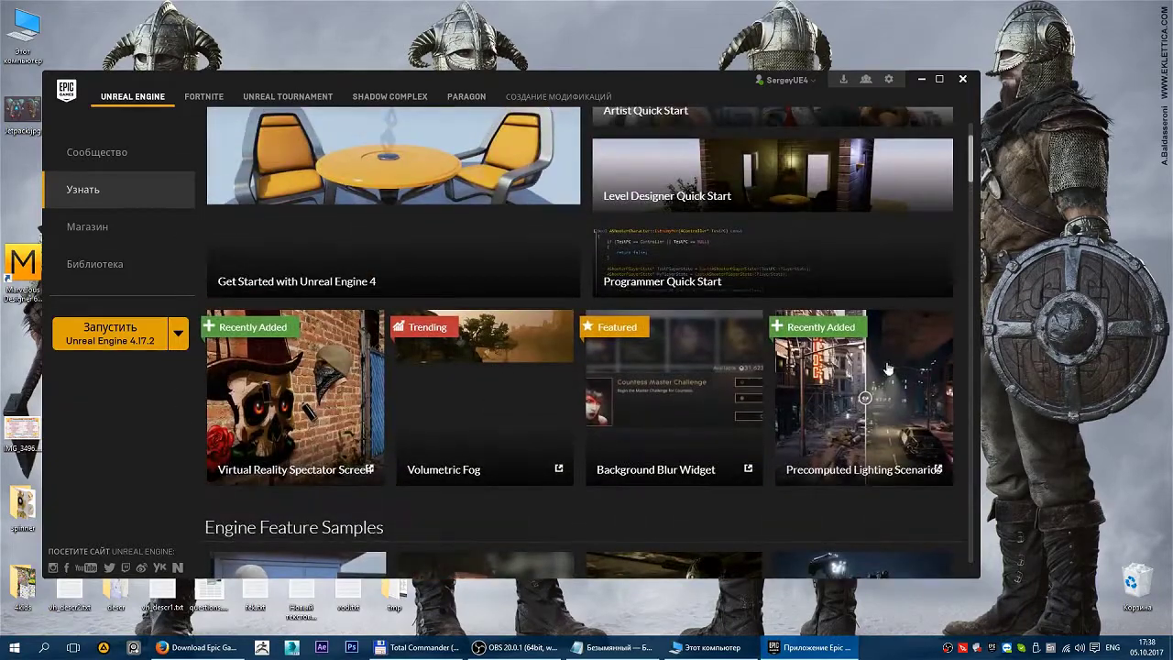
scroll(495, 358, down, 2)
scroll(306, 440, down, 2)
scroll(765, 300, down, 1)
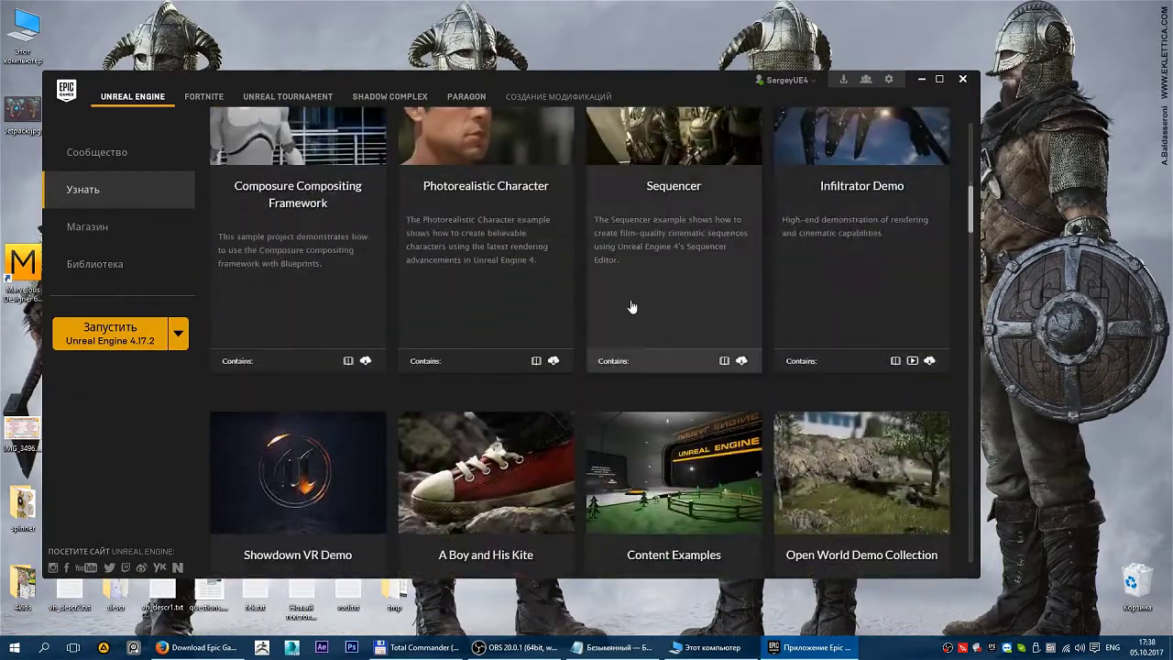
scroll(605, 306, down, 2)
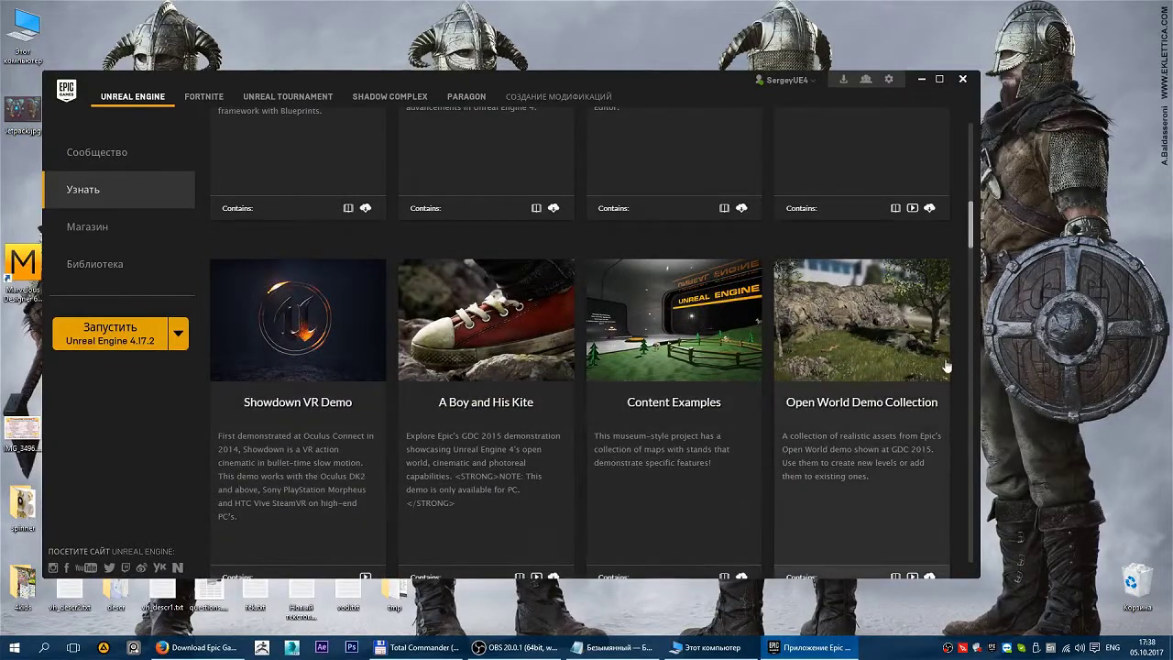
scroll(383, 376, down, 2)
scroll(384, 372, down, 1)
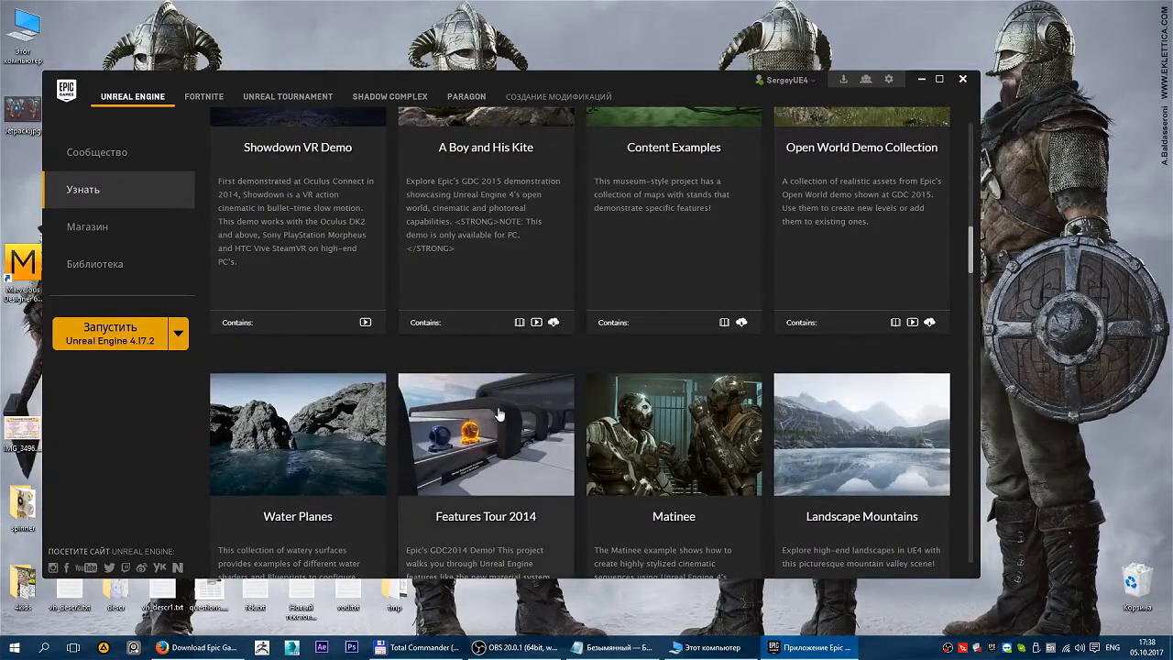
scroll(550, 376, down, 1)
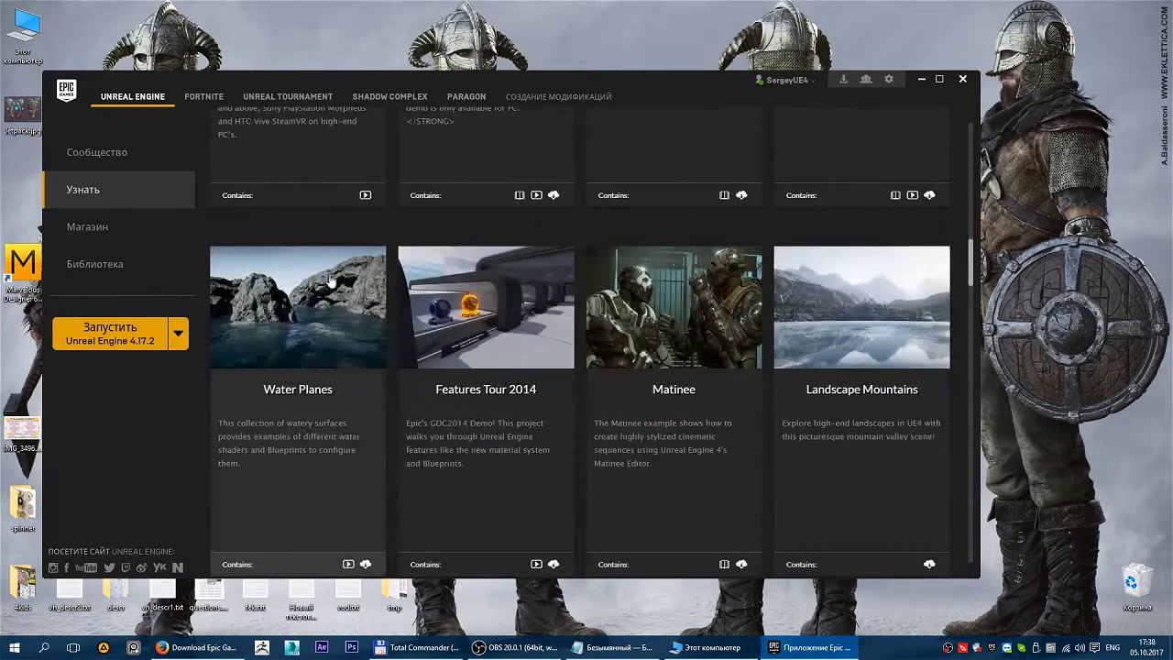
scroll(717, 358, down, 1)
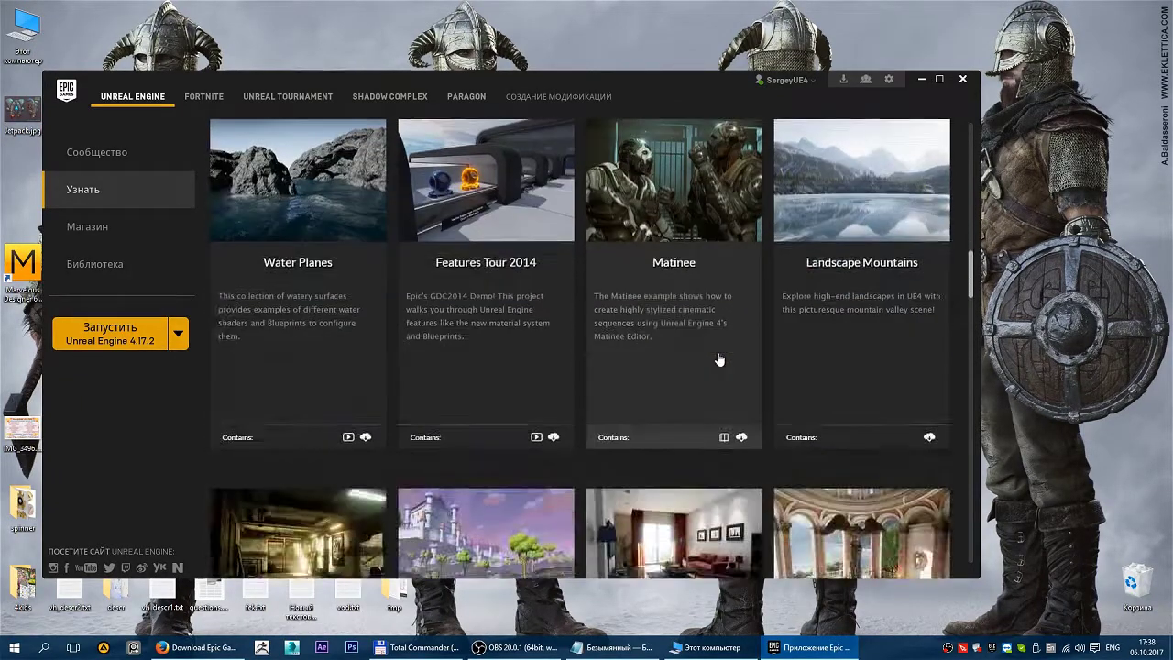
scroll(717, 360, down, 2)
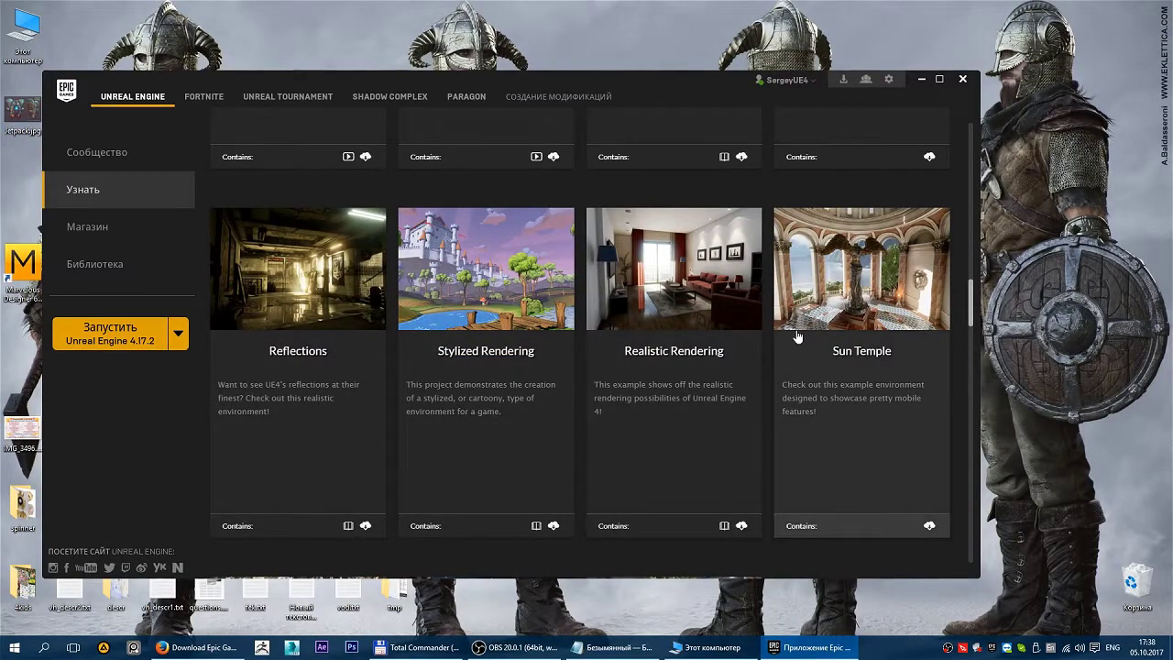
Step: Scroll back up to the top of the Learn page
scroll(798, 337, up, 1)
scroll(751, 312, up, 2)
scroll(642, 239, up, 2)
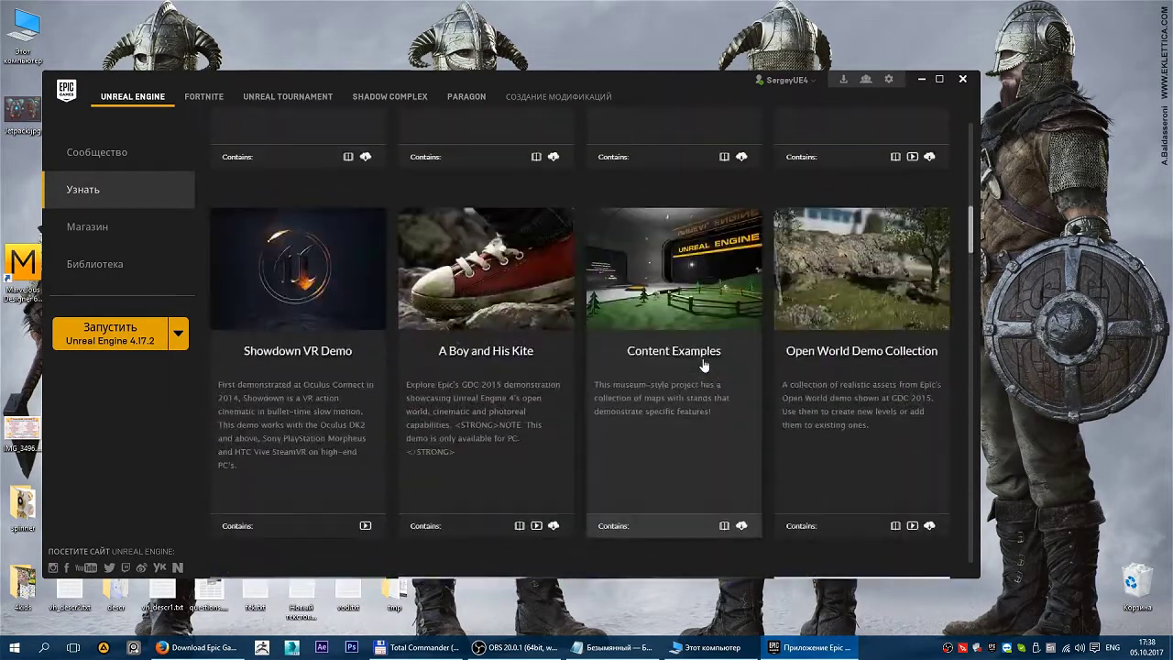
scroll(706, 364, up, 2)
scroll(705, 364, up, 3)
scroll(367, 275, up, 3)
Step: Browse the Marketplace asset packs, then open the Library showing engines 4.15.3 to 4.18.0 Preview 3
click(112, 235)
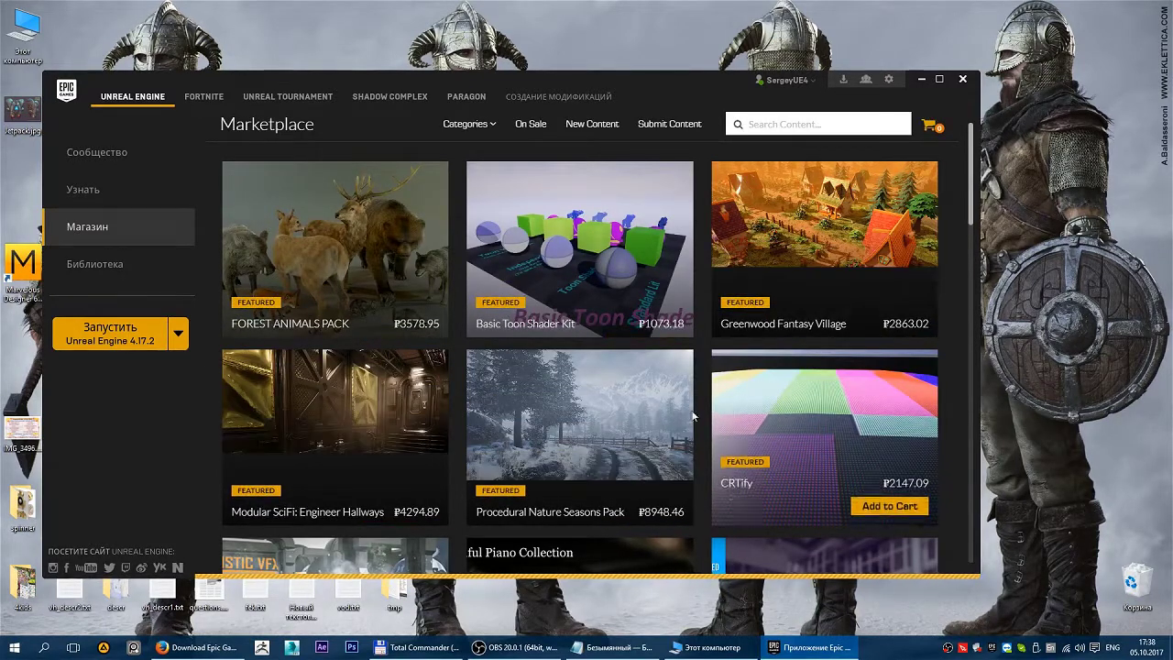
scroll(702, 438, down, 3)
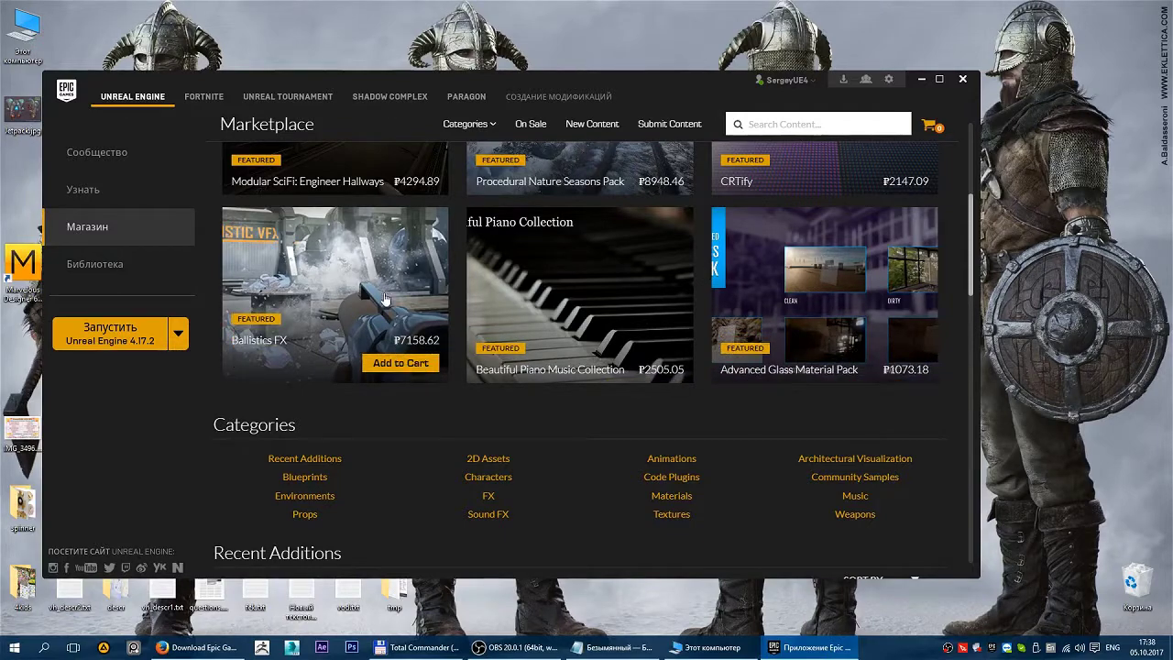
scroll(394, 339, up, 2)
scroll(396, 337, up, 1)
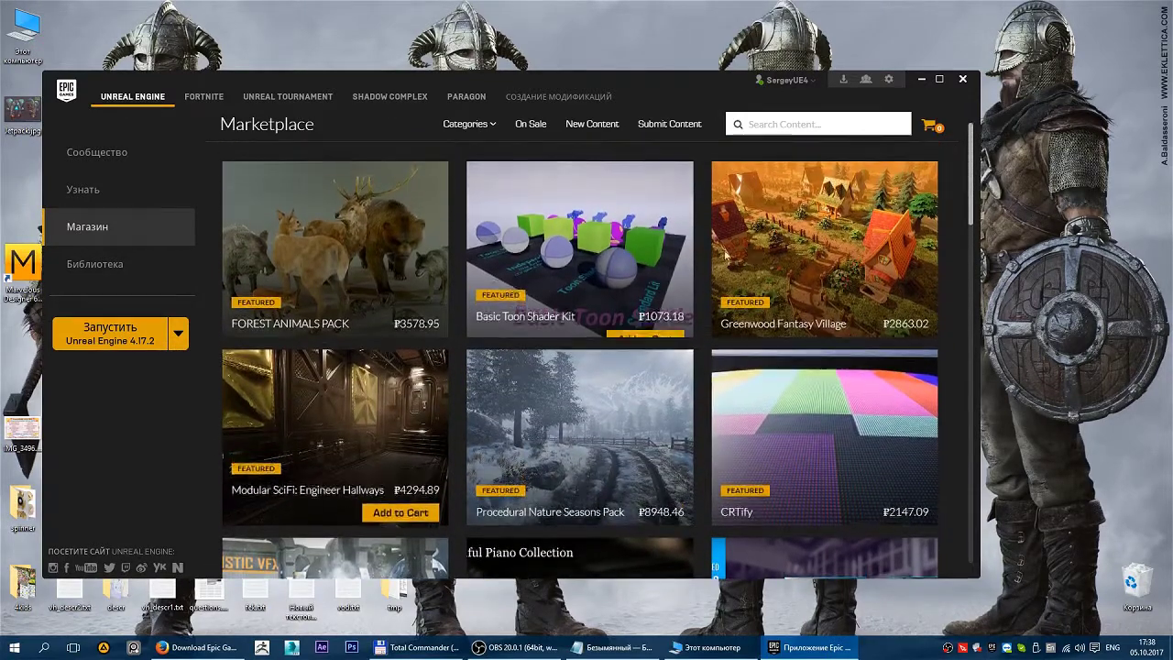
click(117, 264)
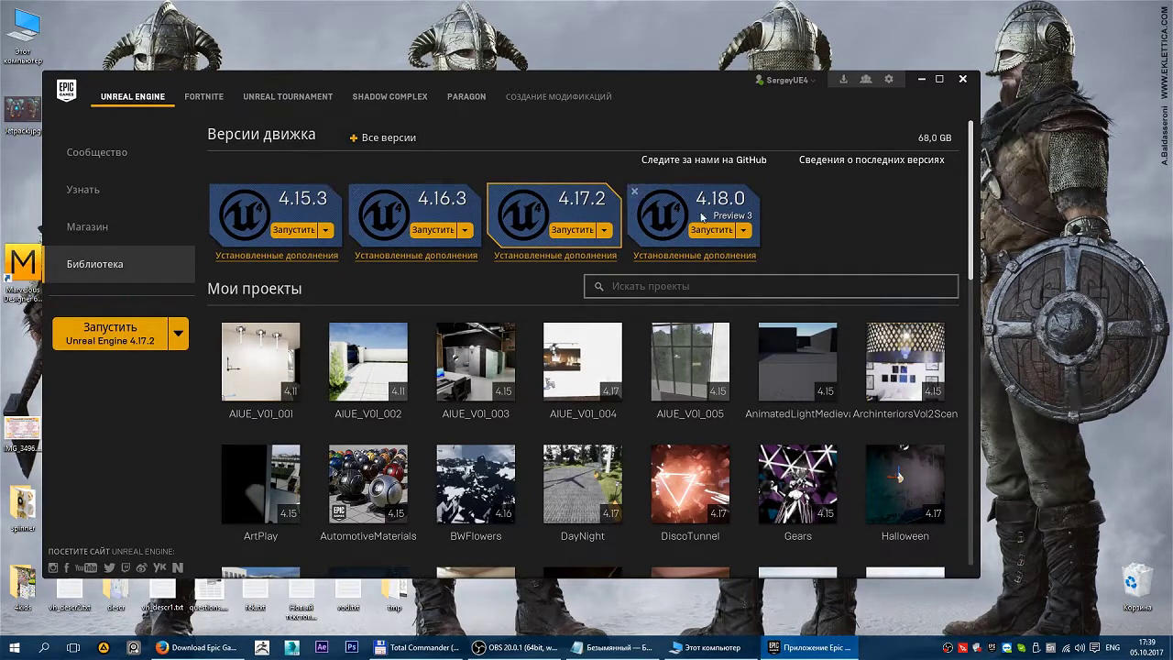
click(400, 139)
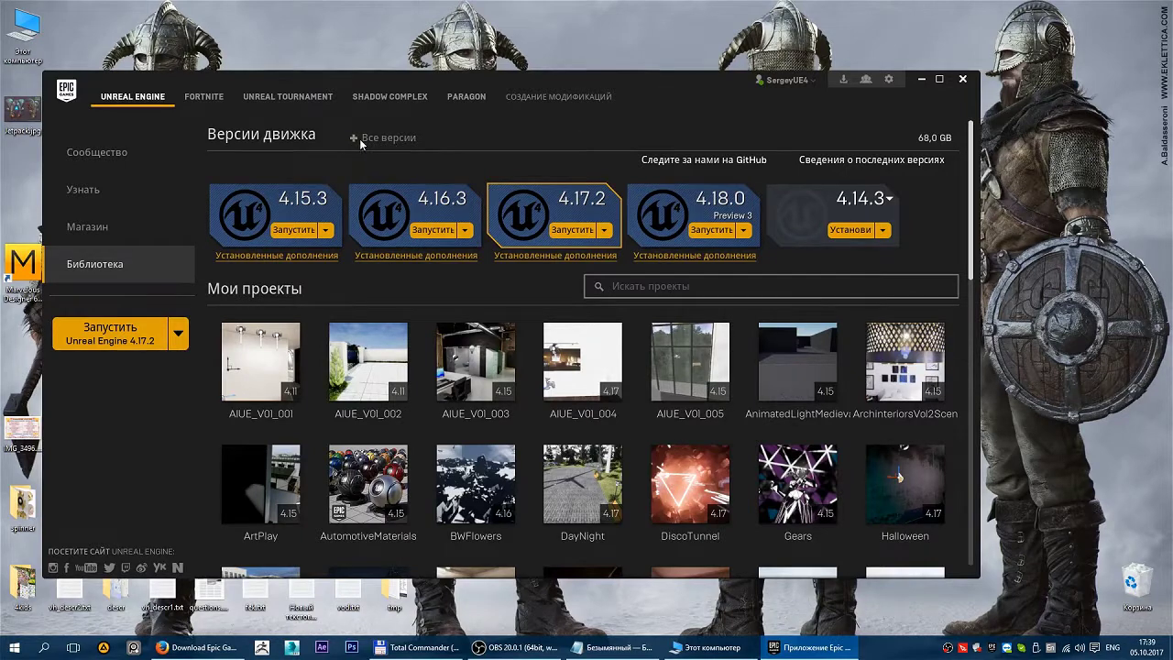
click(875, 199)
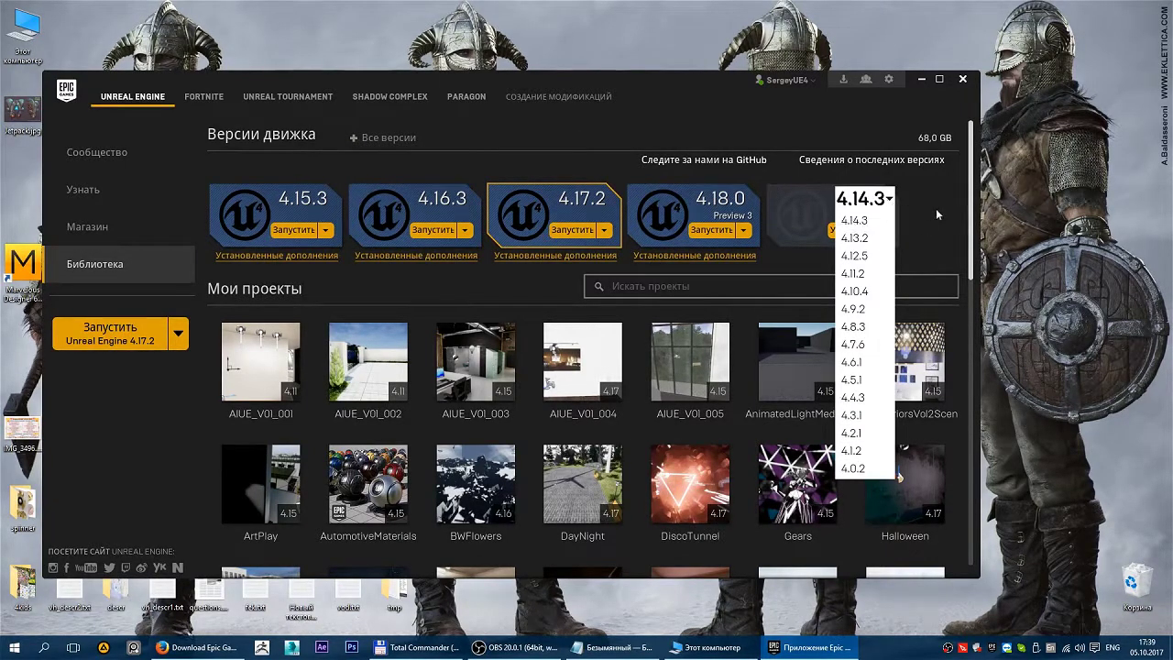
click(857, 221)
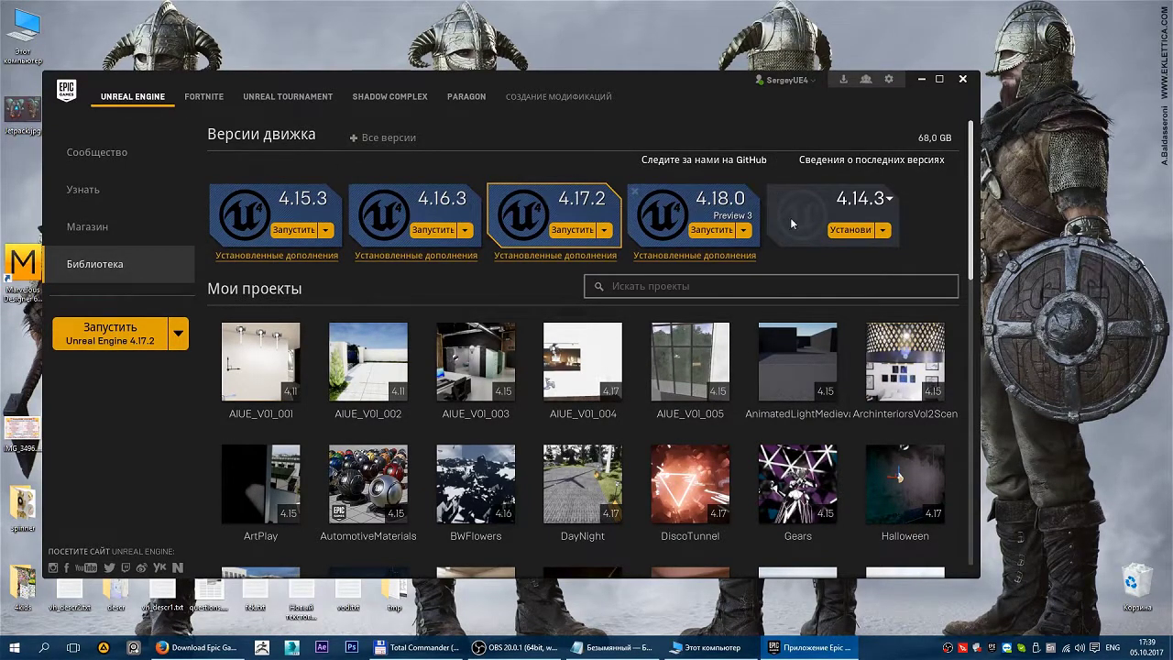
Step: Remove the extra 4.14.3 engine slot from the Library
mouse_move(694, 215)
click(774, 191)
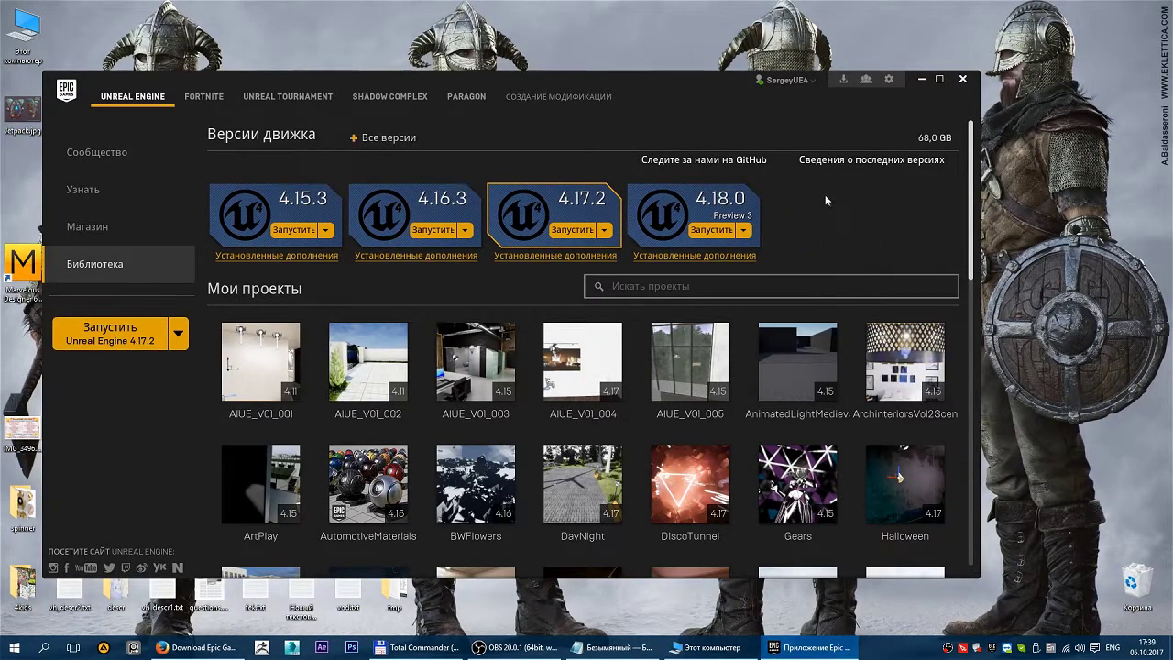
scroll(766, 354, down, 1)
scroll(764, 357, up, 1)
scroll(852, 220, down, 1)
scroll(917, 238, up, 1)
Step: Keep Unreal Engine 4.17.2 as the default version in the launch dropdown
click(179, 338)
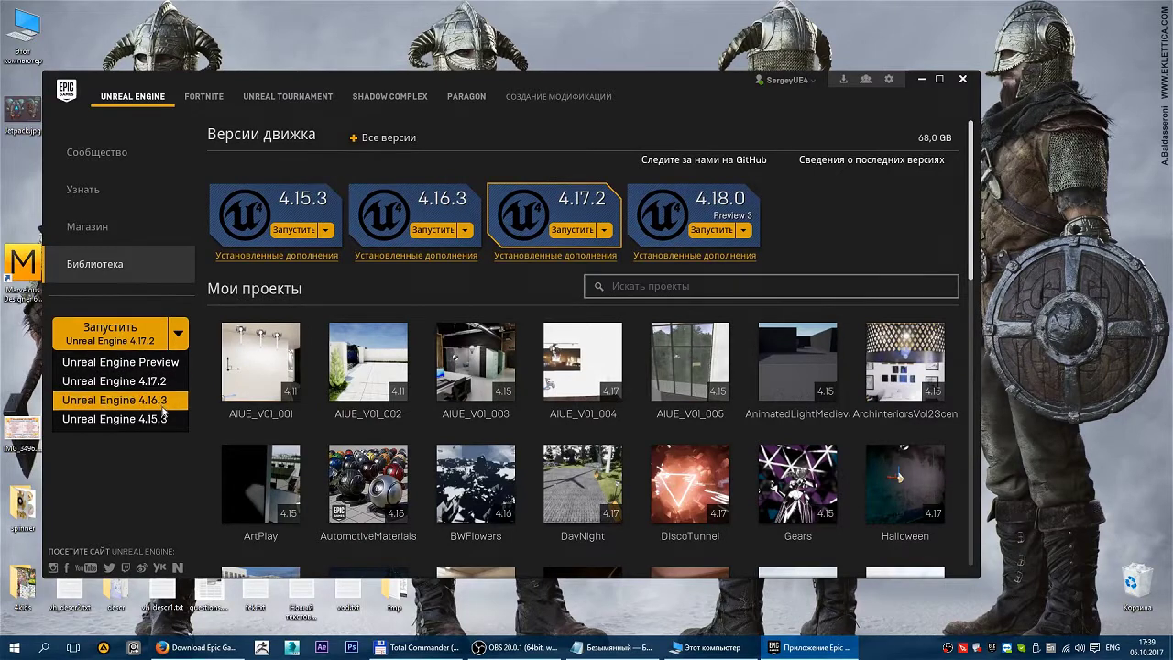
click(173, 364)
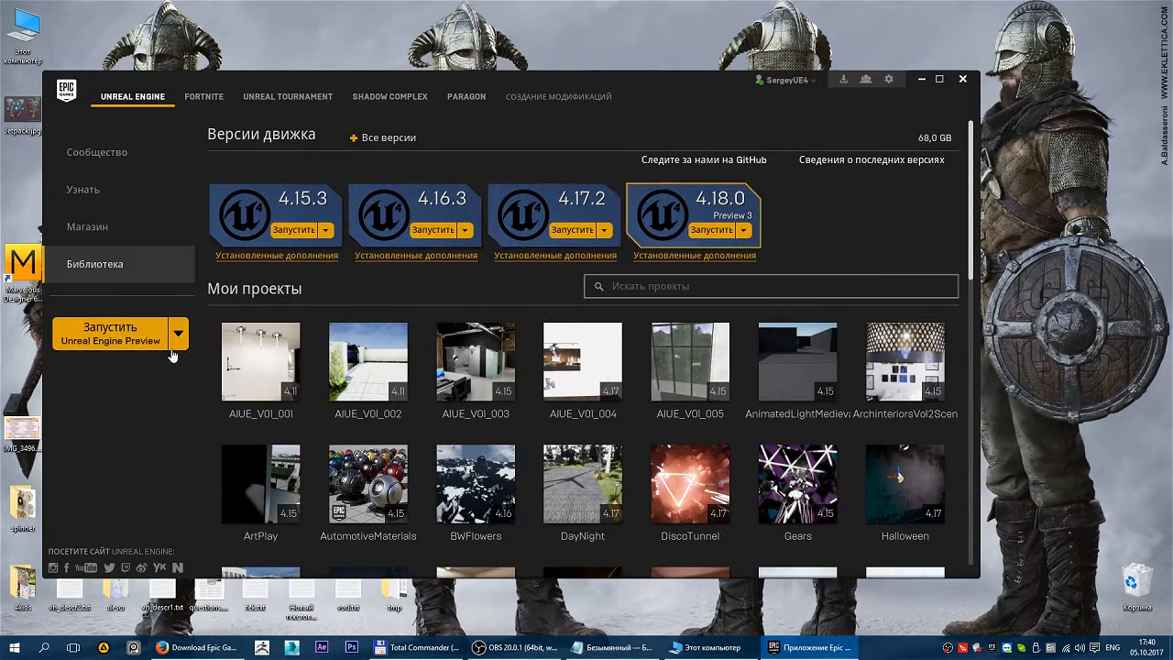
click(176, 339)
click(161, 380)
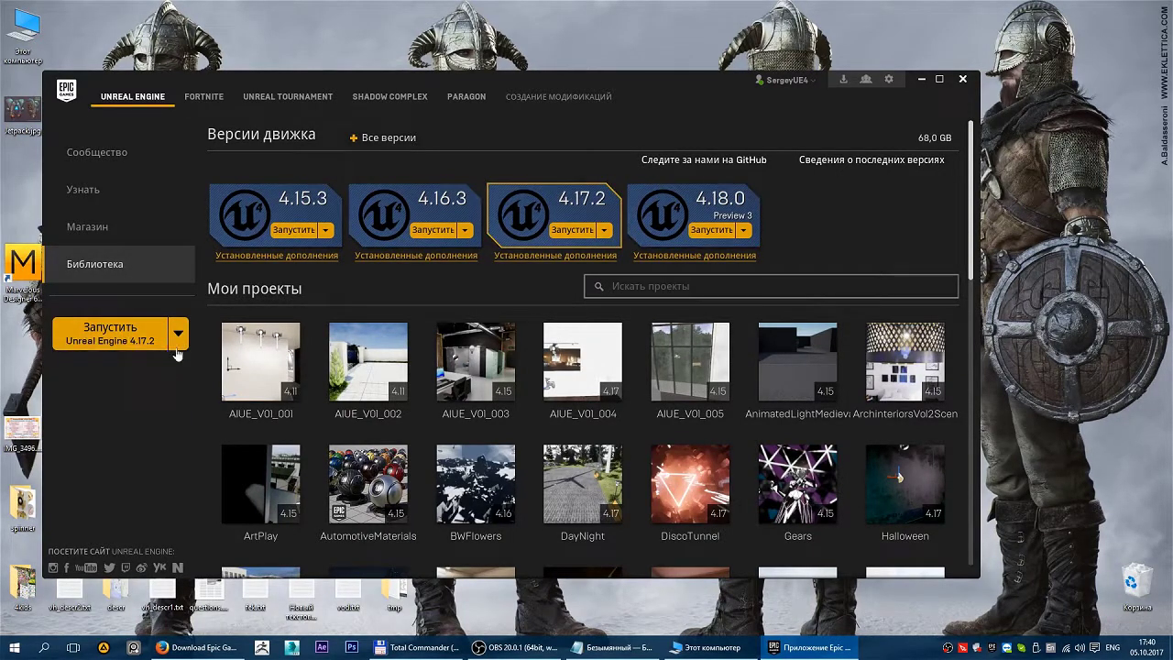
click(177, 345)
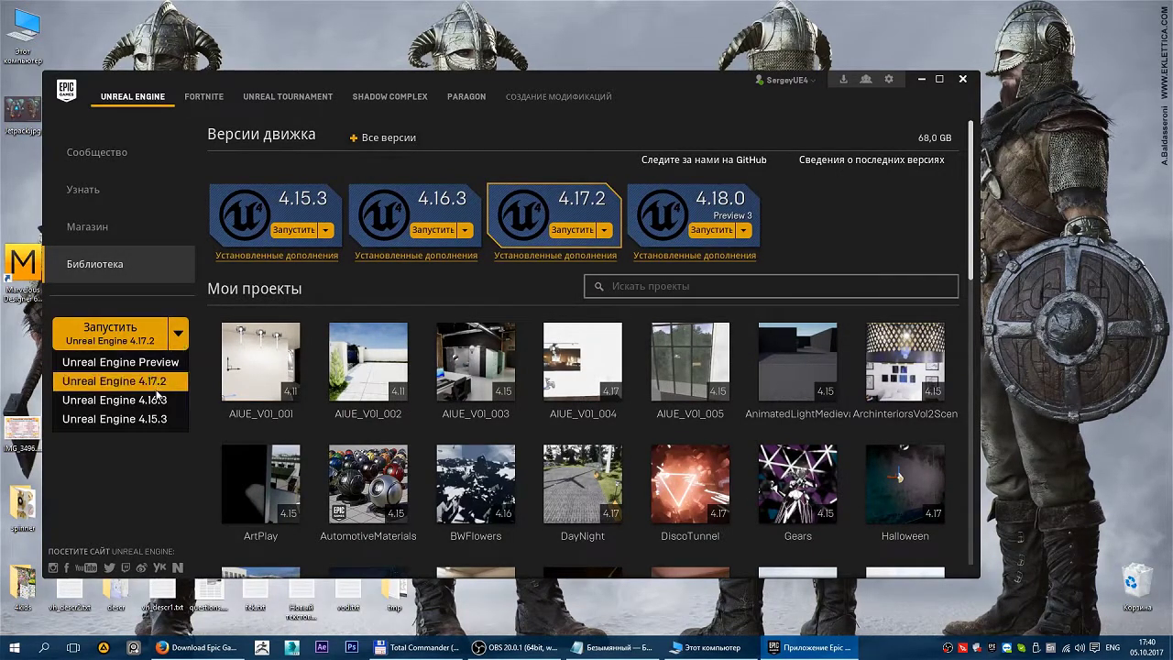
click(148, 463)
click(178, 345)
click(161, 381)
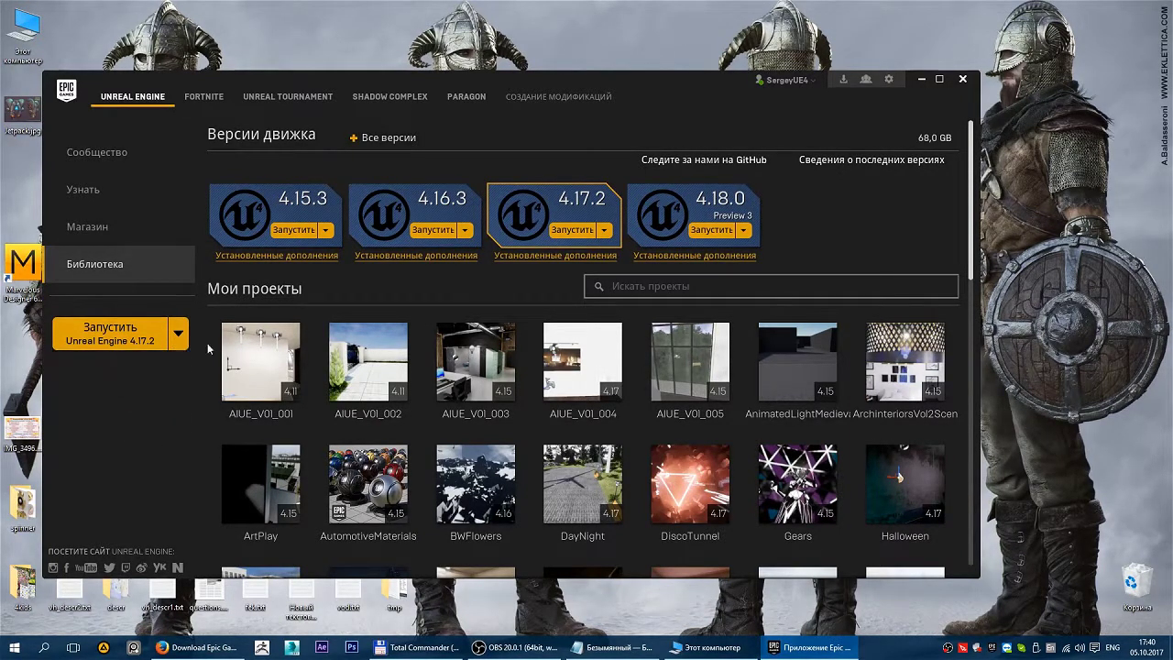
Step: Scroll through the Library's engine versions and My Projects thumbnails
scroll(547, 407, down, 1)
scroll(547, 408, down, 2)
scroll(547, 407, up, 1)
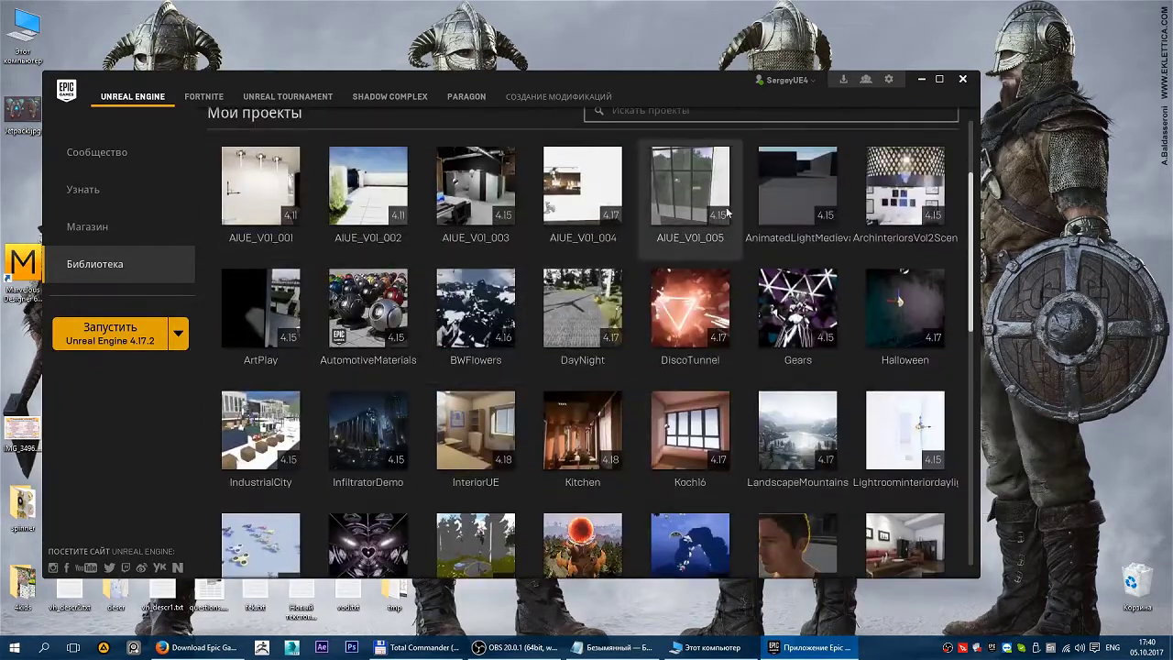
scroll(797, 403, down, 1)
scroll(854, 422, down, 3)
scroll(854, 421, down, 1)
scroll(825, 431, up, 1)
scroll(797, 435, up, 3)
scroll(780, 440, up, 1)
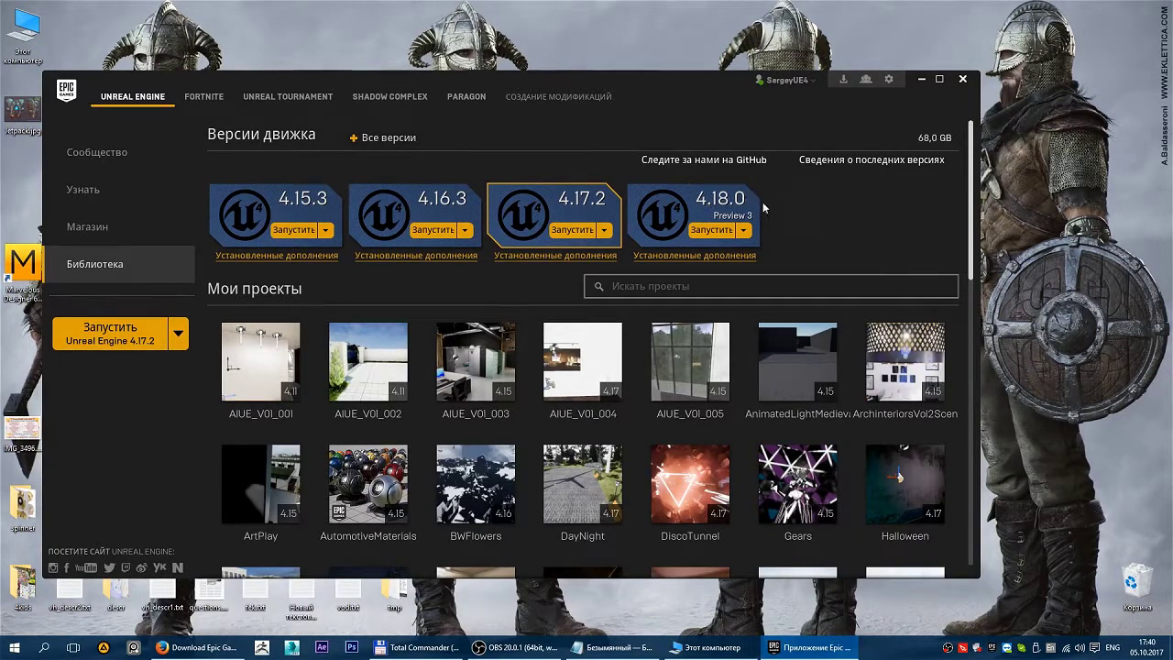
Step: Launch the 4.18.0 Preview engine and position the Project Browser window over the launcher
click(713, 230)
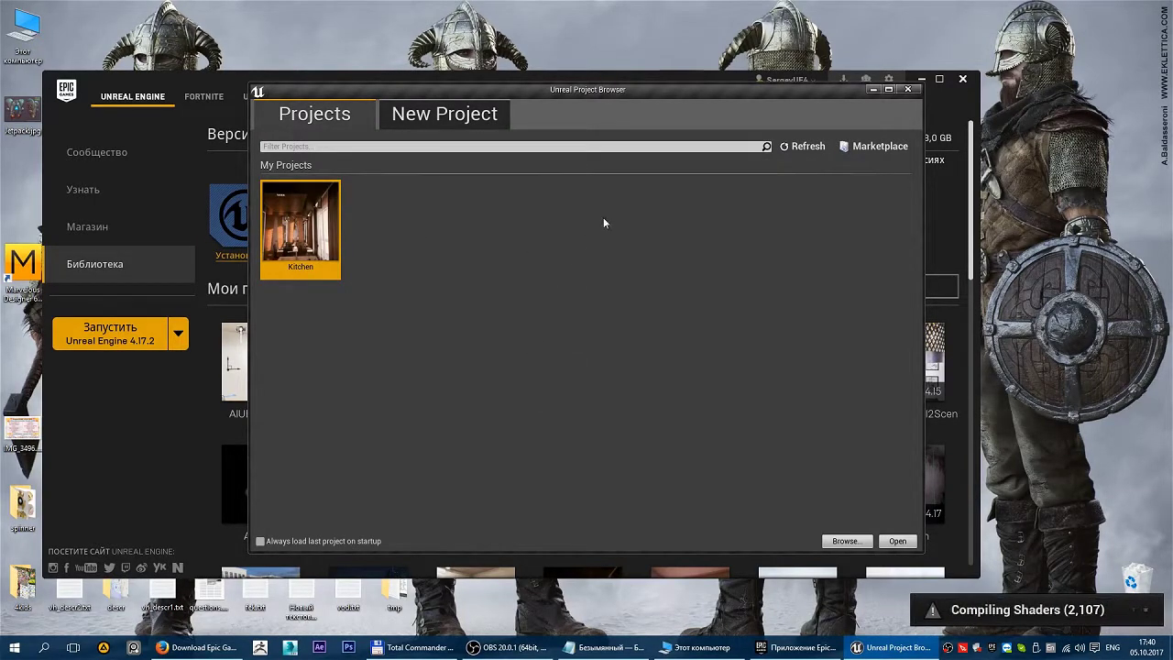
drag(555, 87, 752, 49)
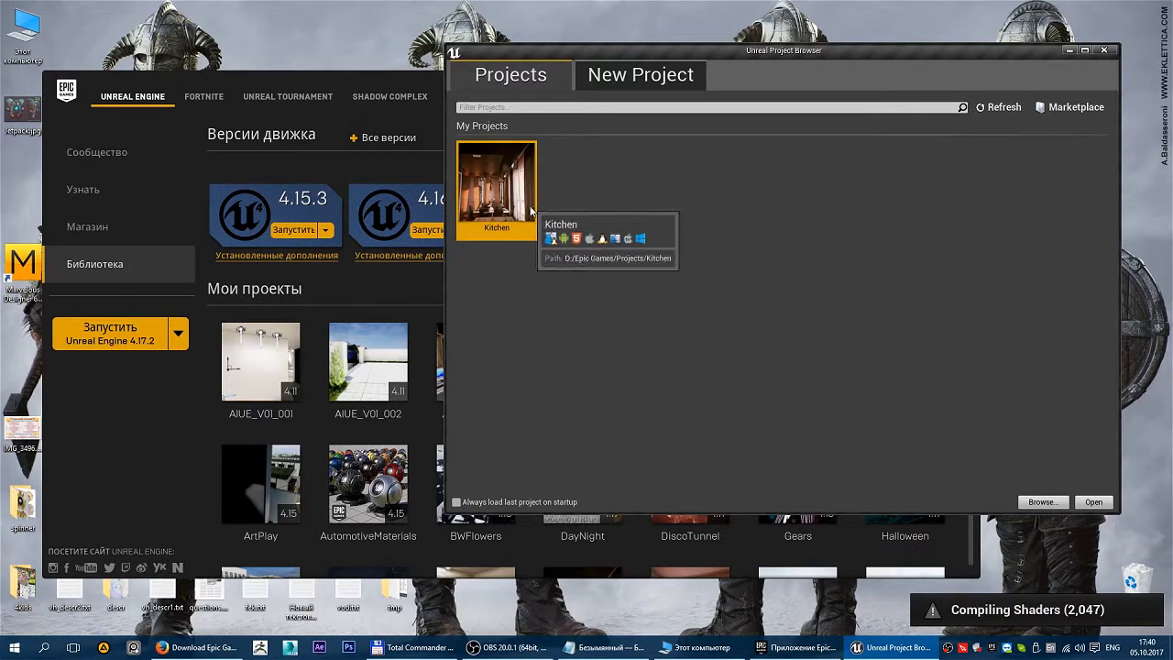
mouse_move(774, 57)
mouse_down()
mouse_move(584, 274)
mouse_move(754, 136)
mouse_up()
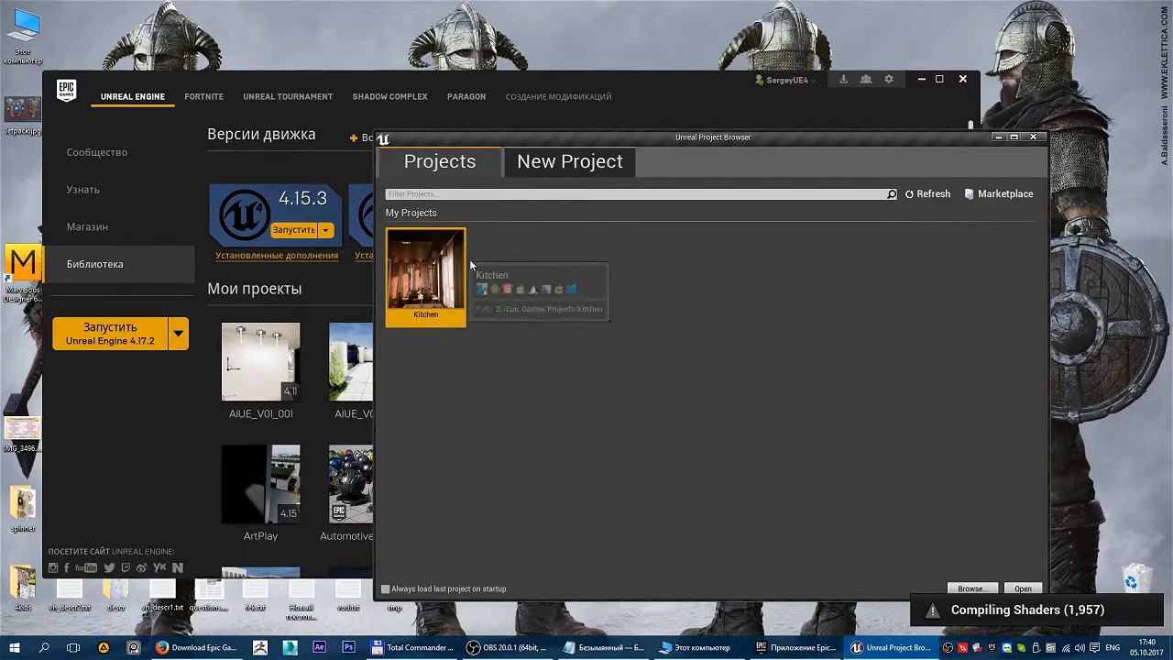
Step: Start a new project and preview the First Person, Flying, Puzzle, Side Scroller, Twin Stick and Top Down templates
click(569, 163)
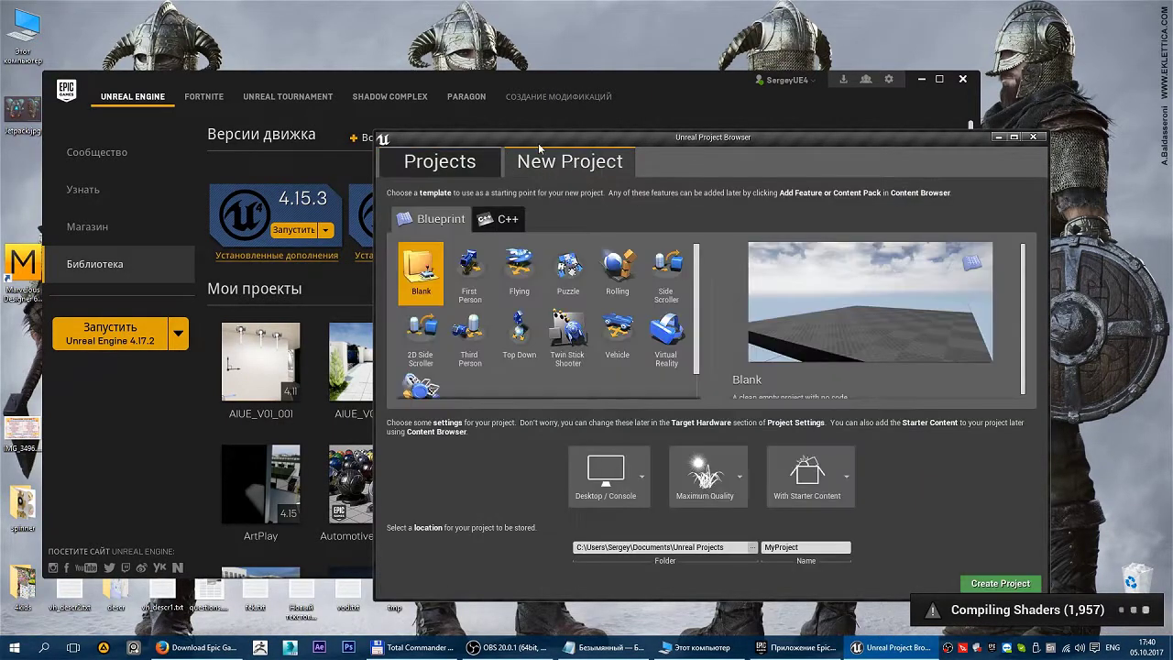
click(470, 270)
click(519, 267)
click(569, 269)
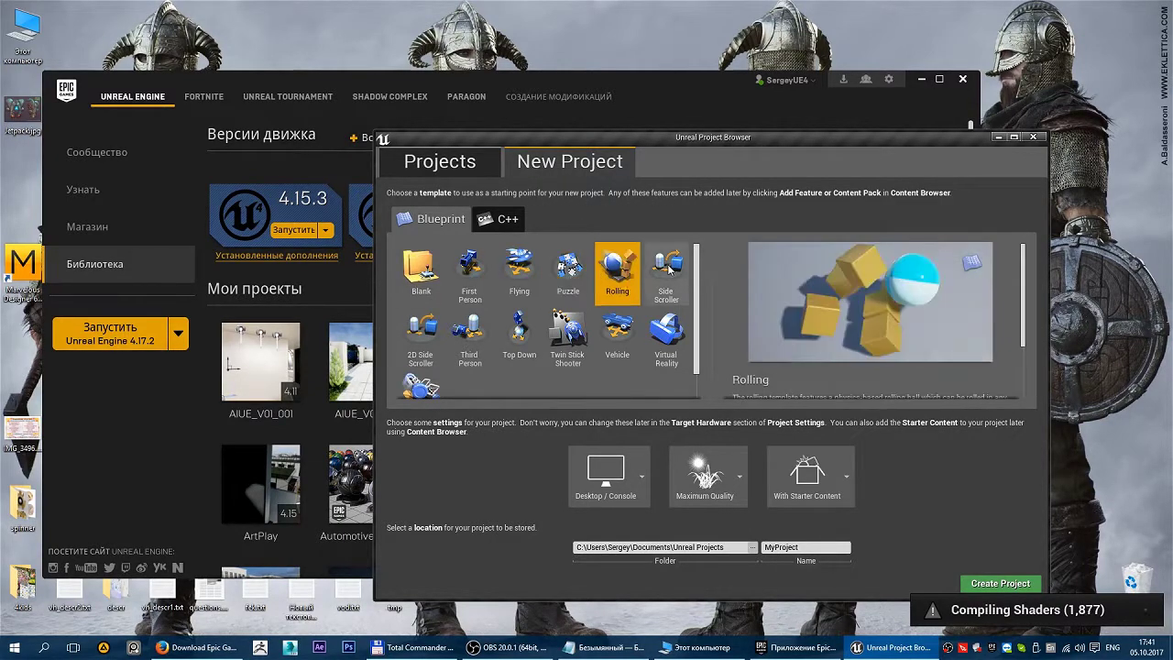
click(669, 268)
click(569, 335)
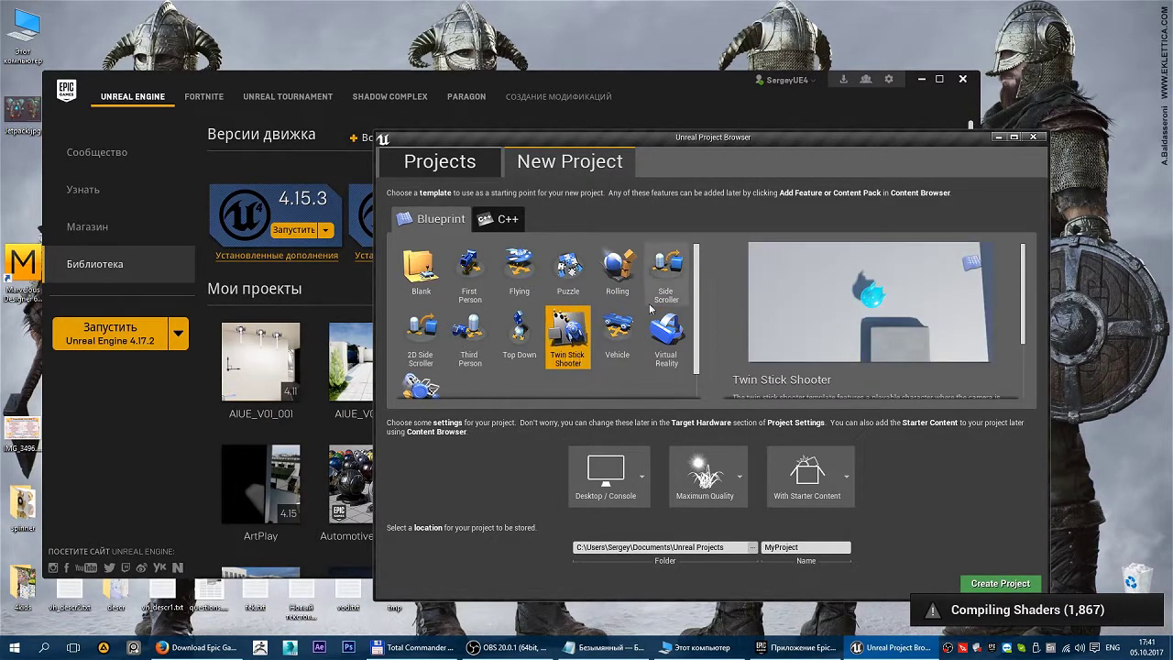
click(519, 332)
Step: Preview Third Person and 2D Side Scroller, then select the Blank Blueprint template
click(470, 332)
click(421, 333)
click(470, 332)
click(470, 272)
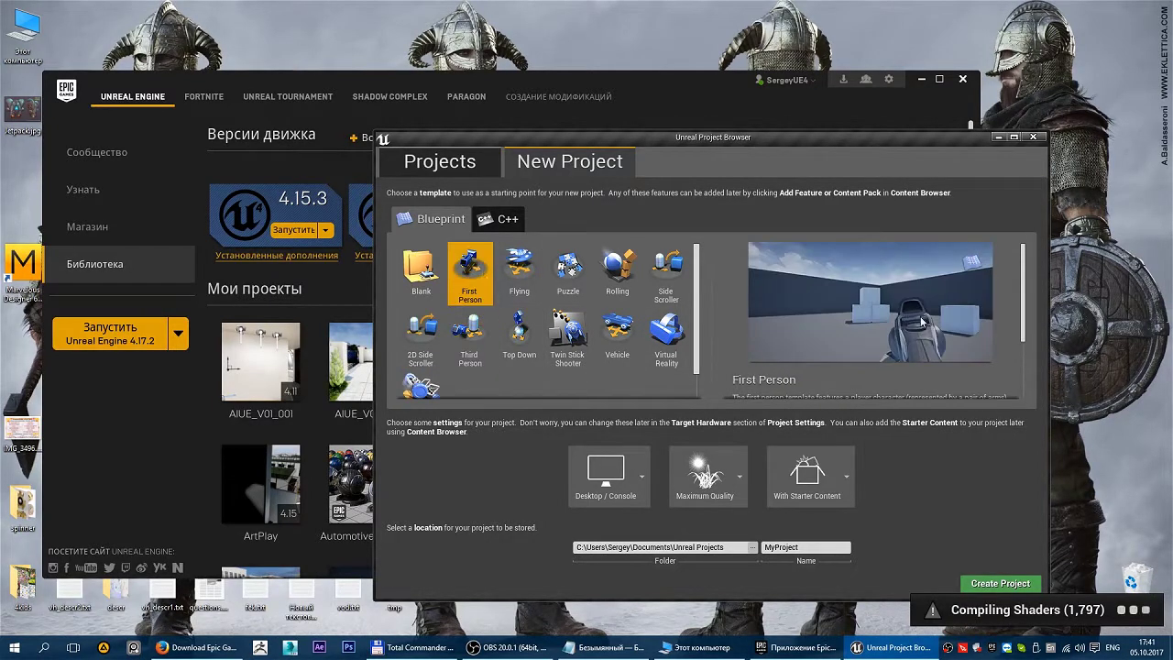
click(422, 271)
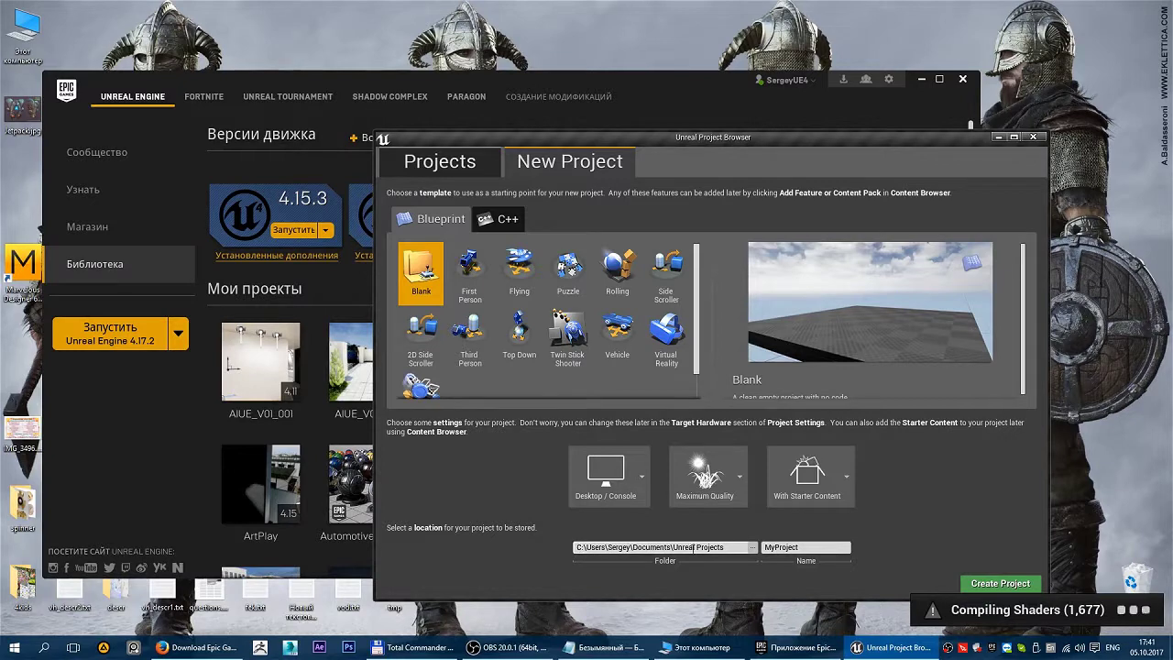
Step: Open the folder browser for the project location and look through the drives
drag(578, 547, 728, 548)
click(751, 548)
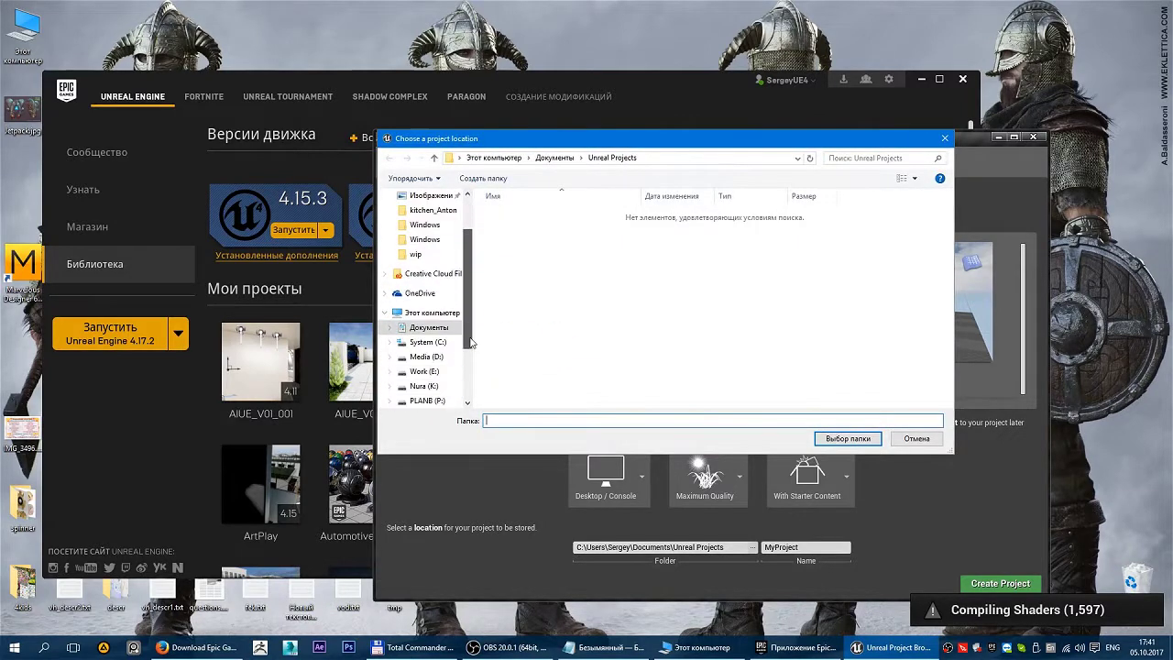
scroll(430, 358, down, 2)
click(424, 357)
scroll(427, 349, down, 1)
scroll(426, 325, down, 1)
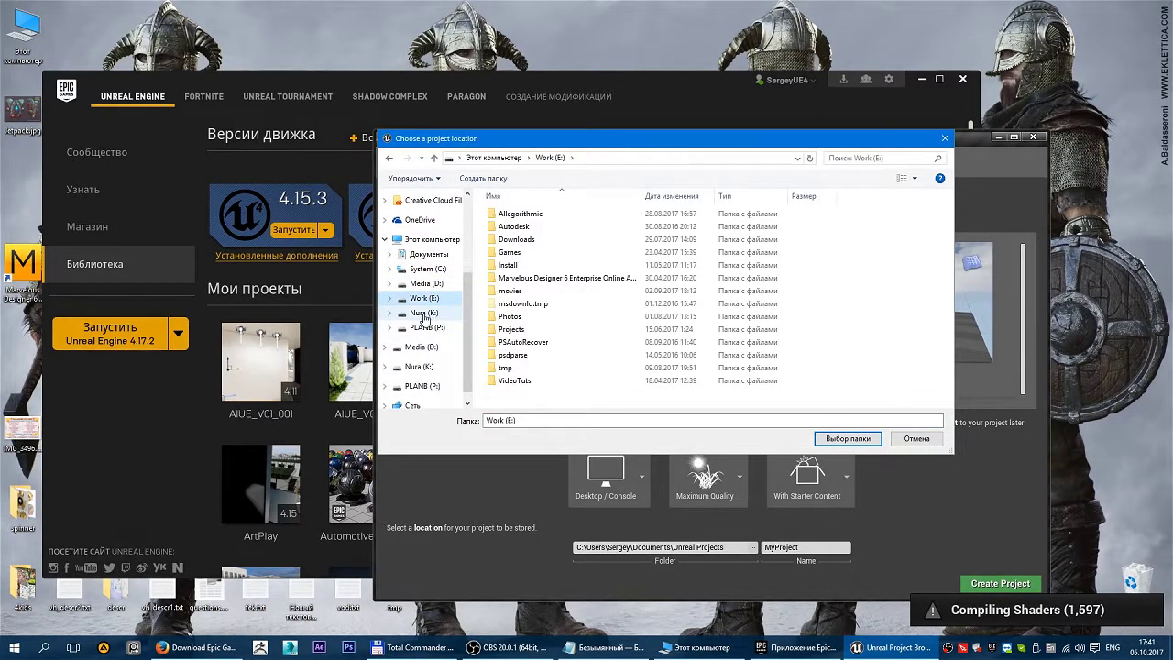
Step: Choose Media (D:) > Epic Games > Projects as the project folder
click(389, 283)
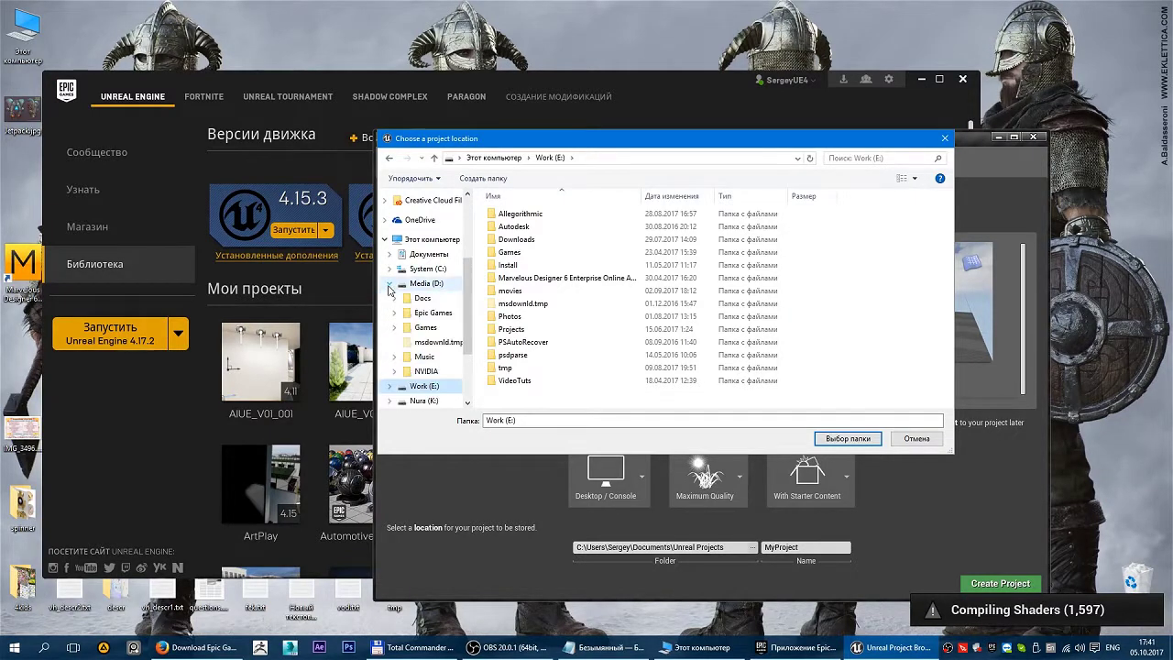
click(395, 313)
scroll(447, 330, down, 1)
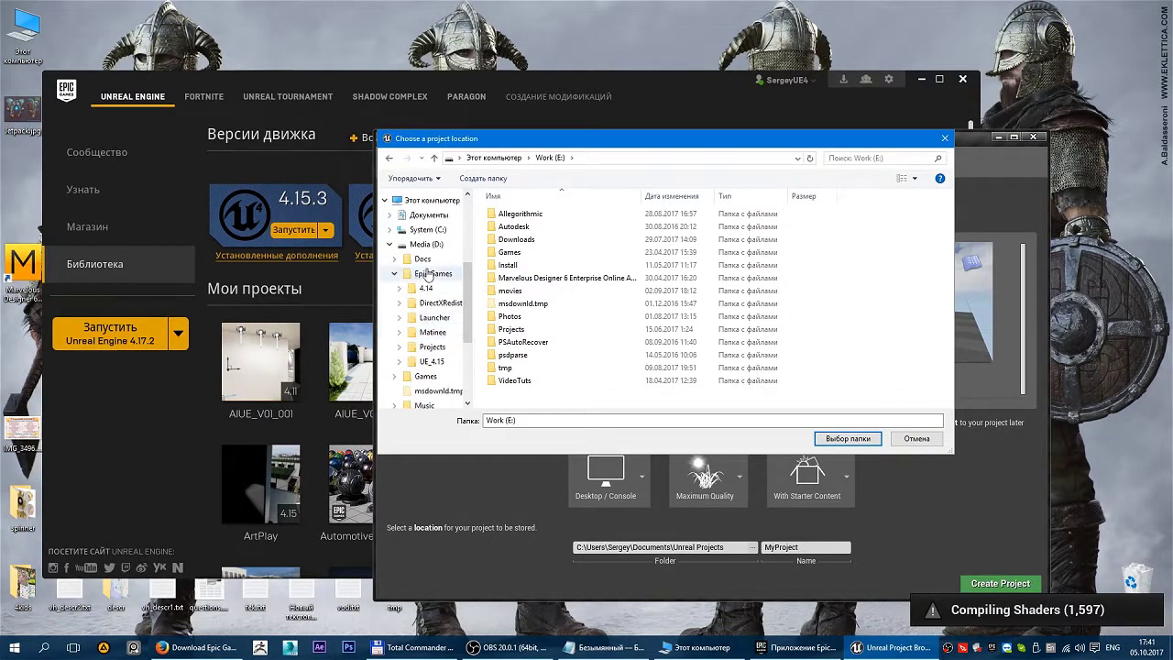
click(437, 280)
click(432, 345)
scroll(741, 316, down, 5)
scroll(741, 317, down, 2)
scroll(740, 316, down, 2)
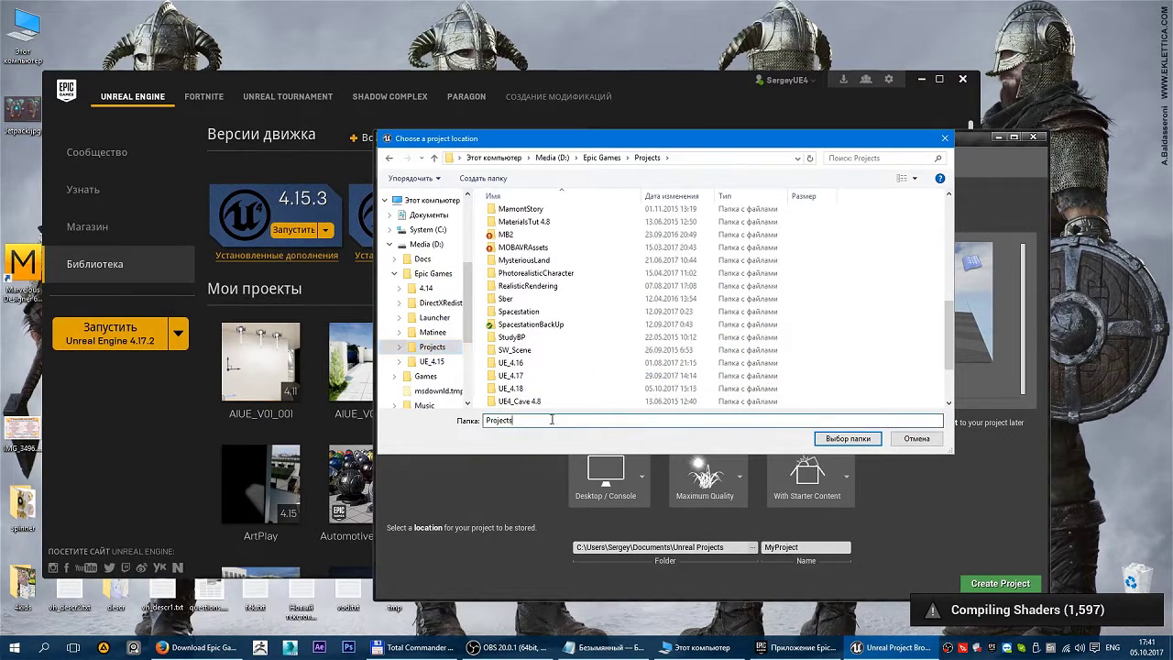
drag(555, 419, 372, 417)
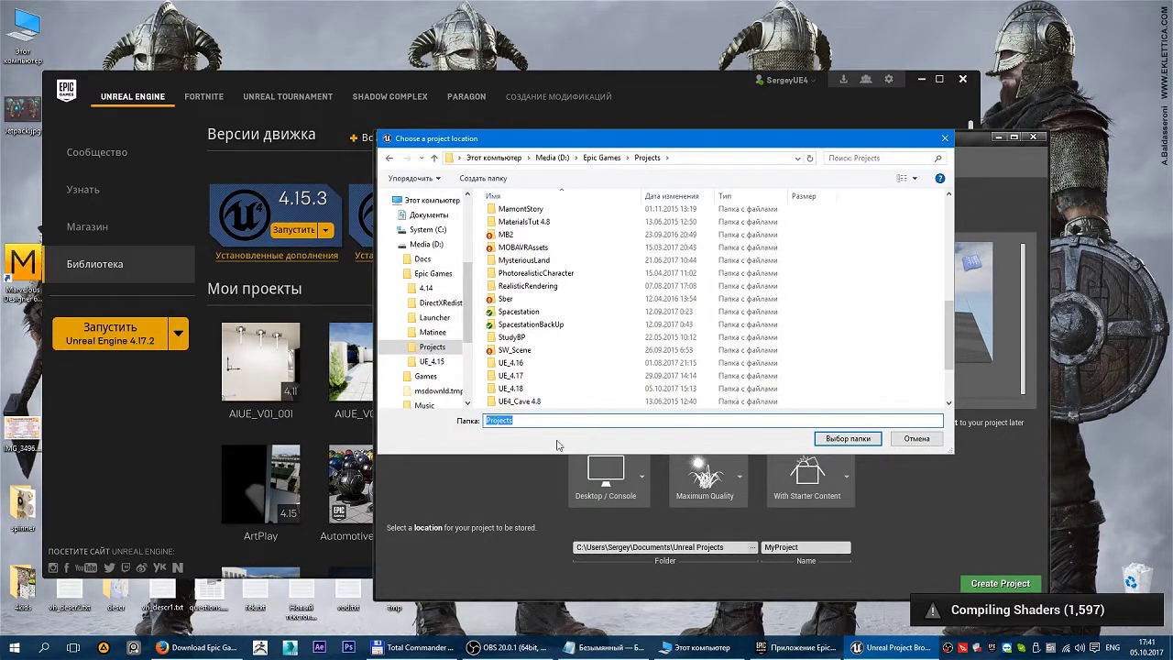
click(861, 438)
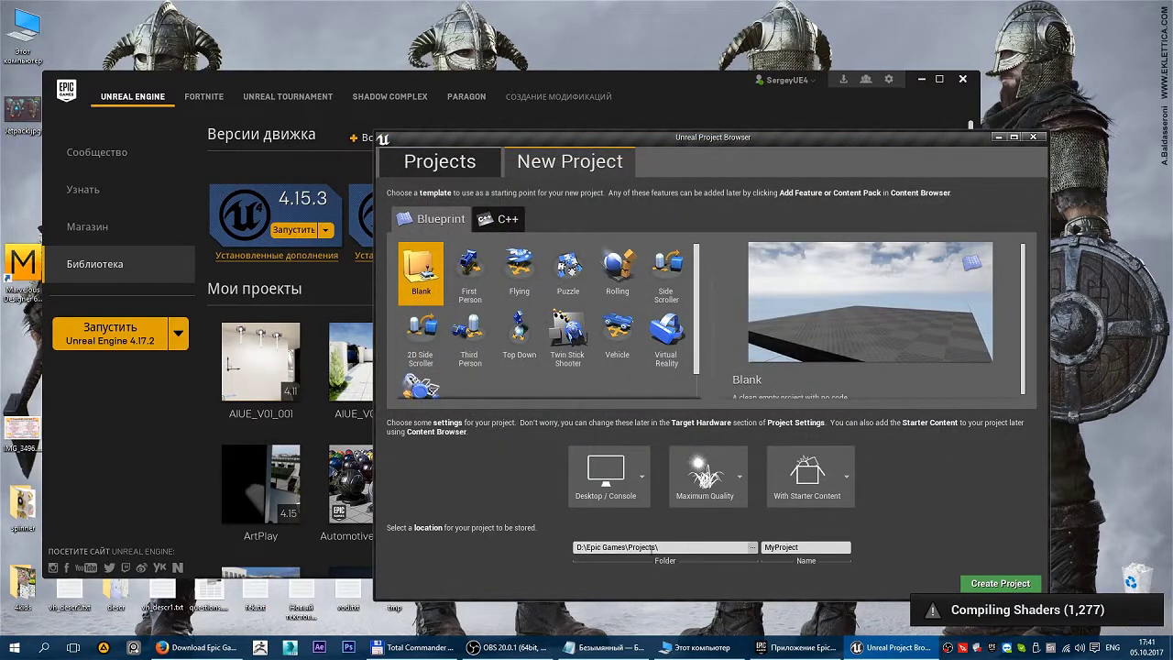
Step: Replace the default name MyProject with TestProject
double_click(779, 547)
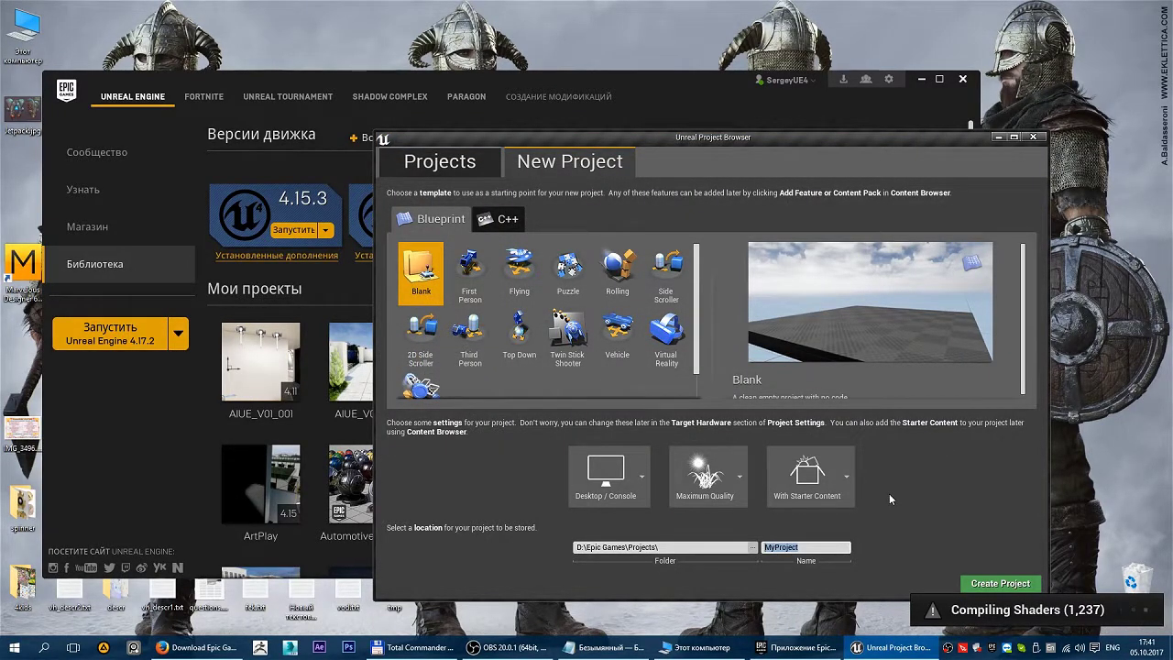
text(Test)
text(Project)
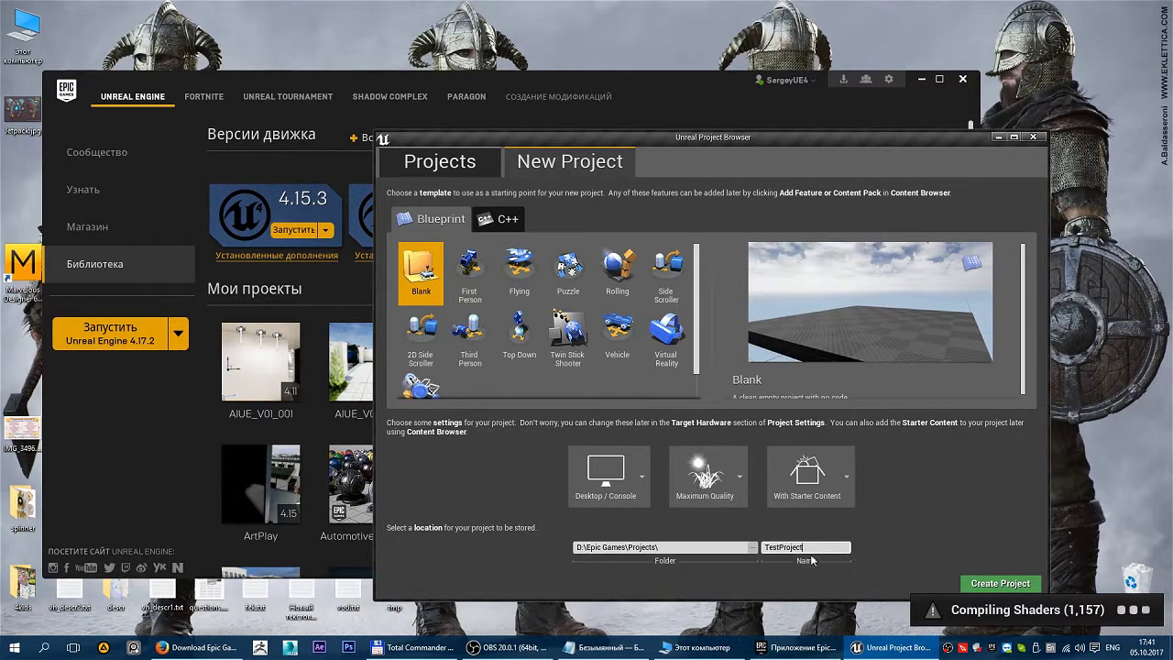
drag(816, 548, 707, 544)
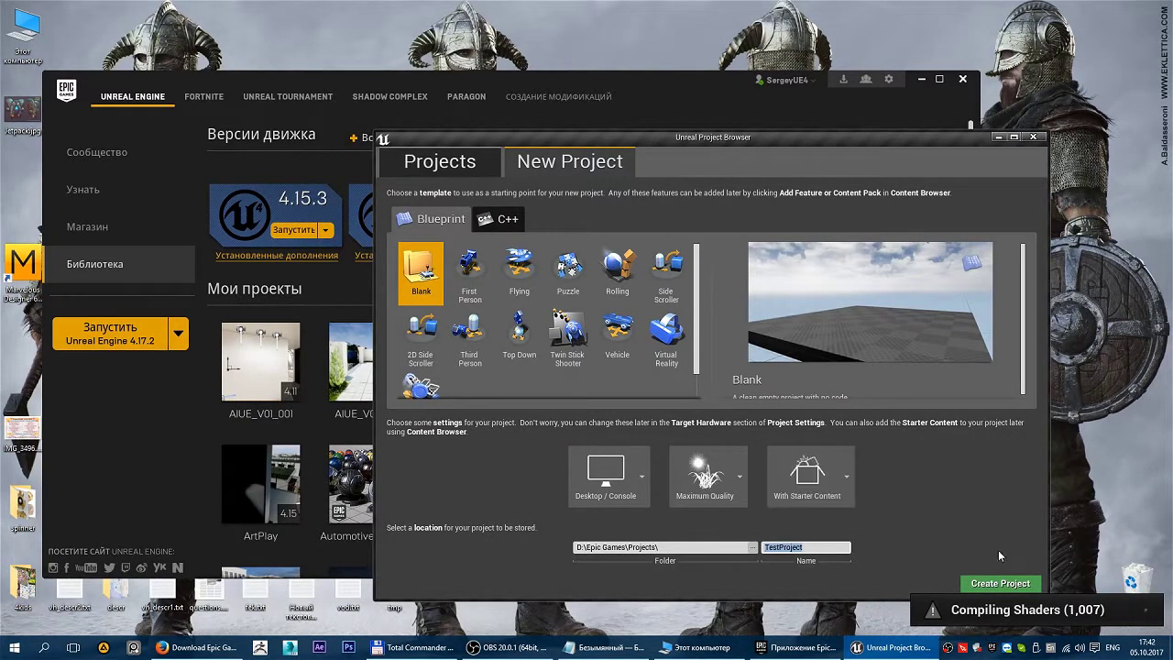
Step: Create TestProject, minimise the launcher and close the Explorer window
click(991, 585)
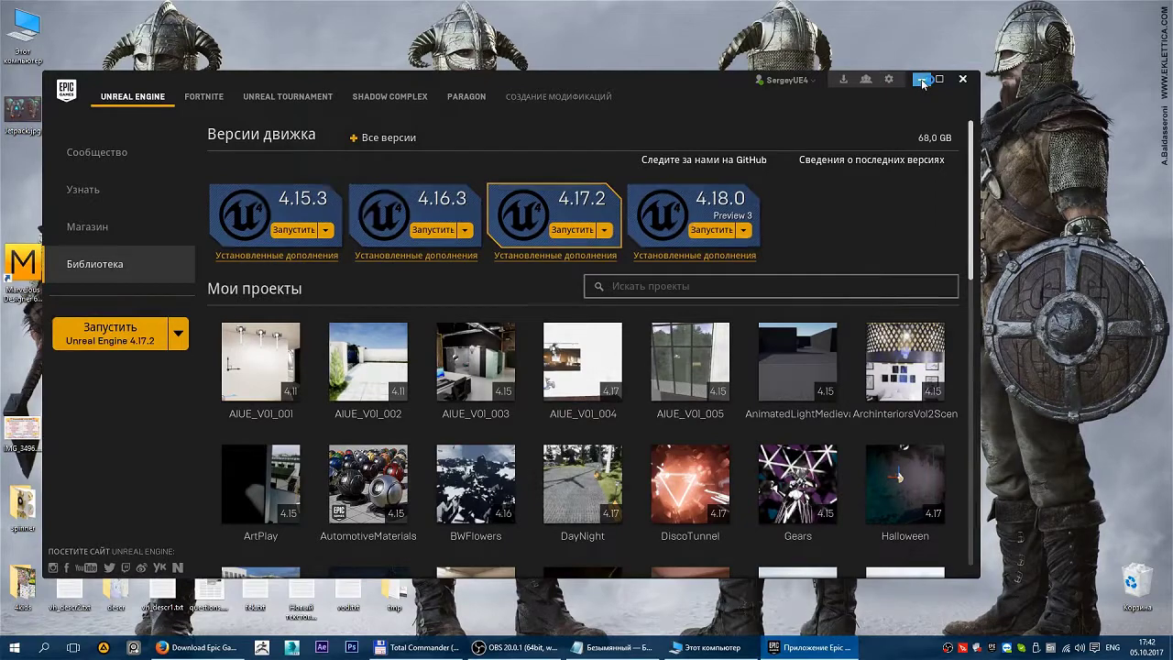
click(923, 80)
click(959, 114)
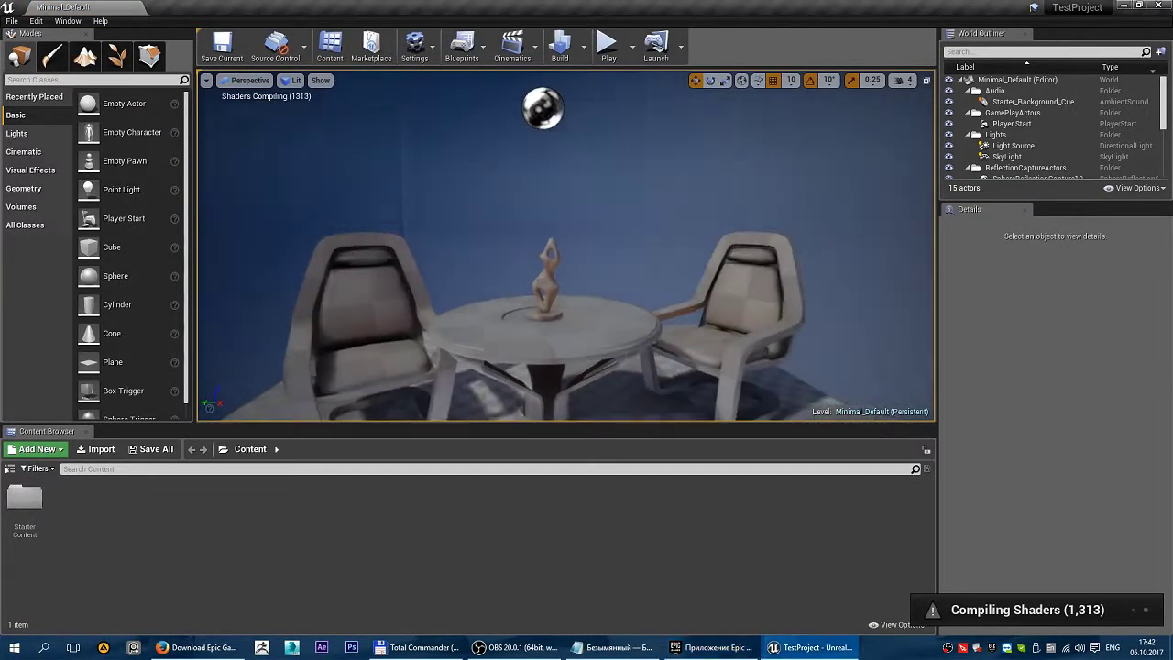
Step: Zoom the camera out and orbit around the table-and-chairs scene
scroll(483, 228, down, 5)
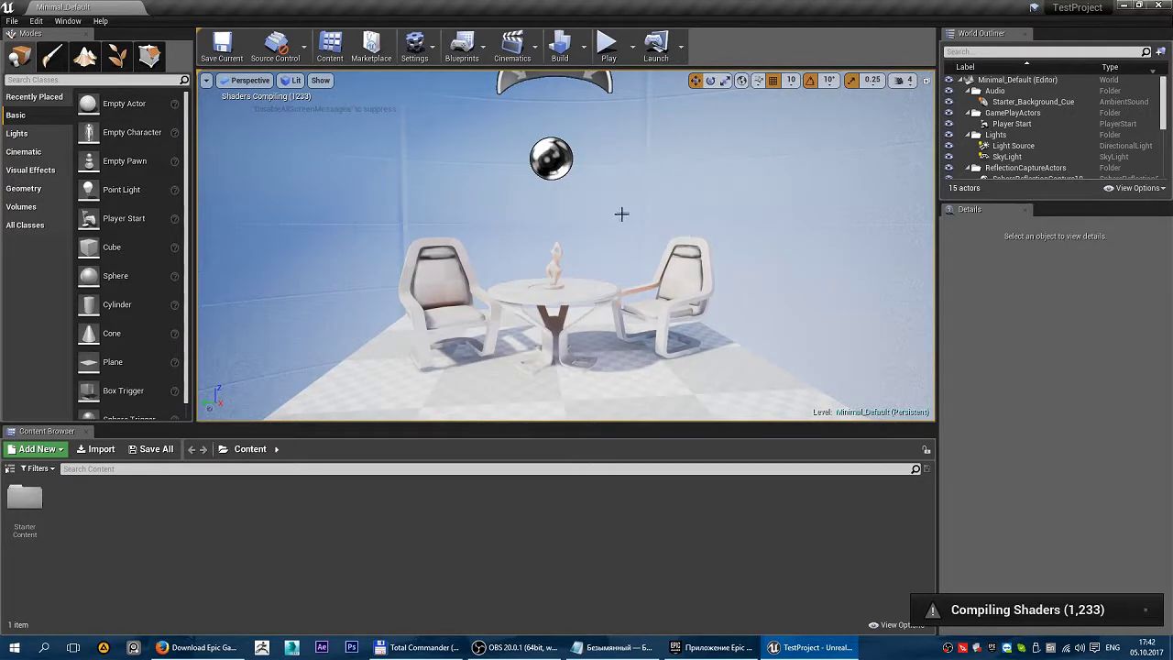
mouse_move(622, 213)
right_down()
mouse_move(676, 403)
mouse_move(536, 348)
right_up()
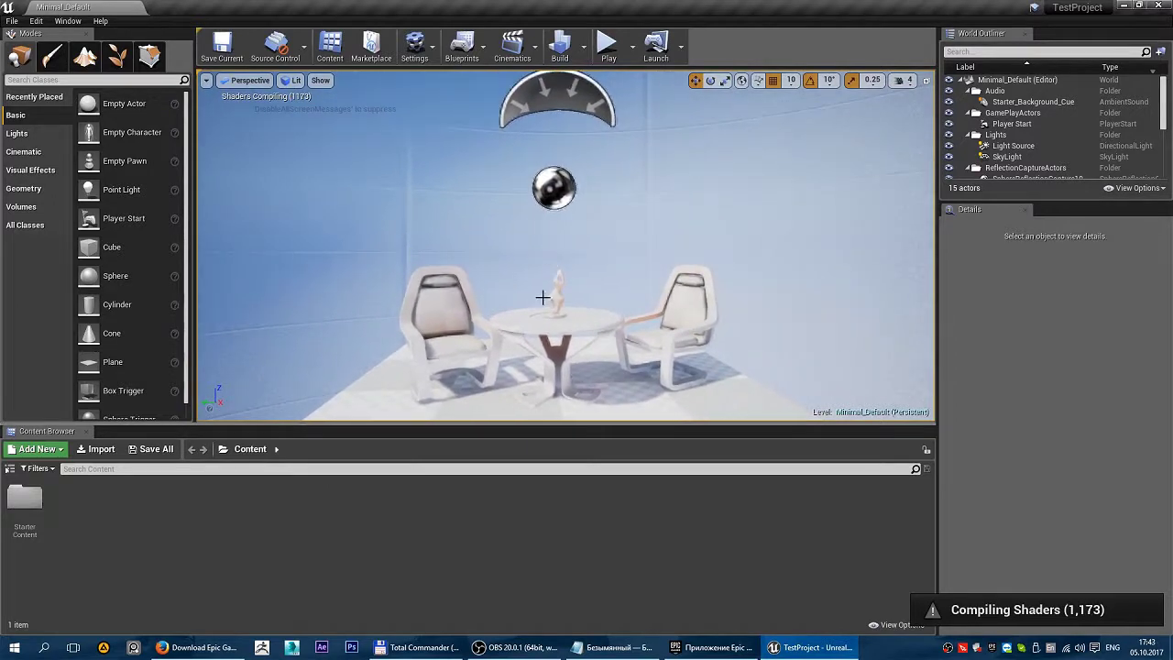